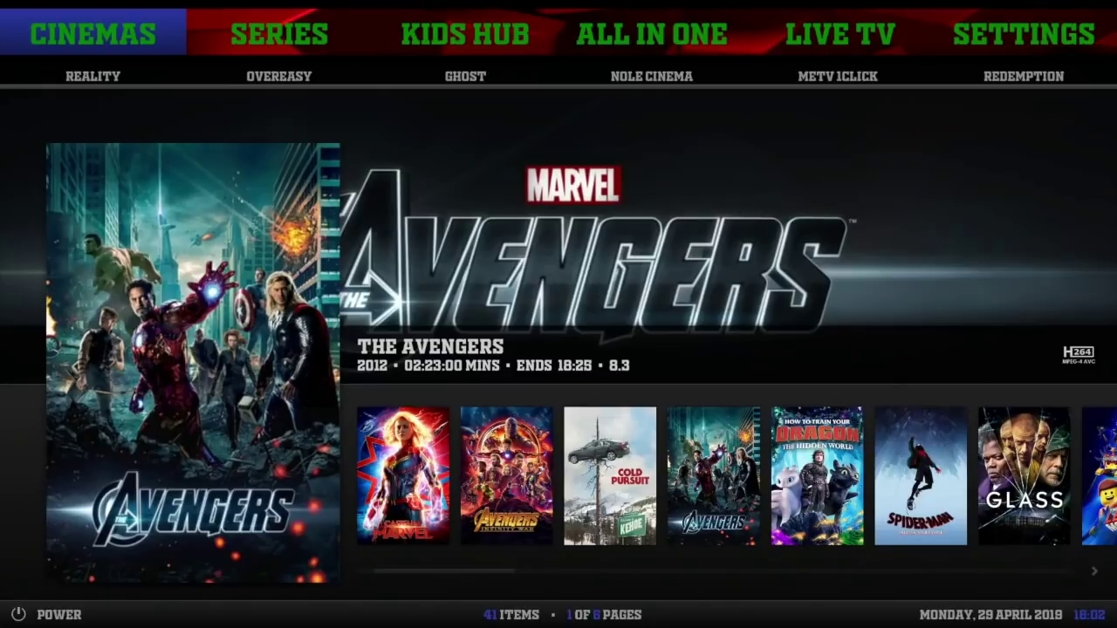
Scroll the Cinemas movies past How to Train Your Dragon and Spider-Verse to Glass, then switch to Series
{"action": "key", "text": "Right"}
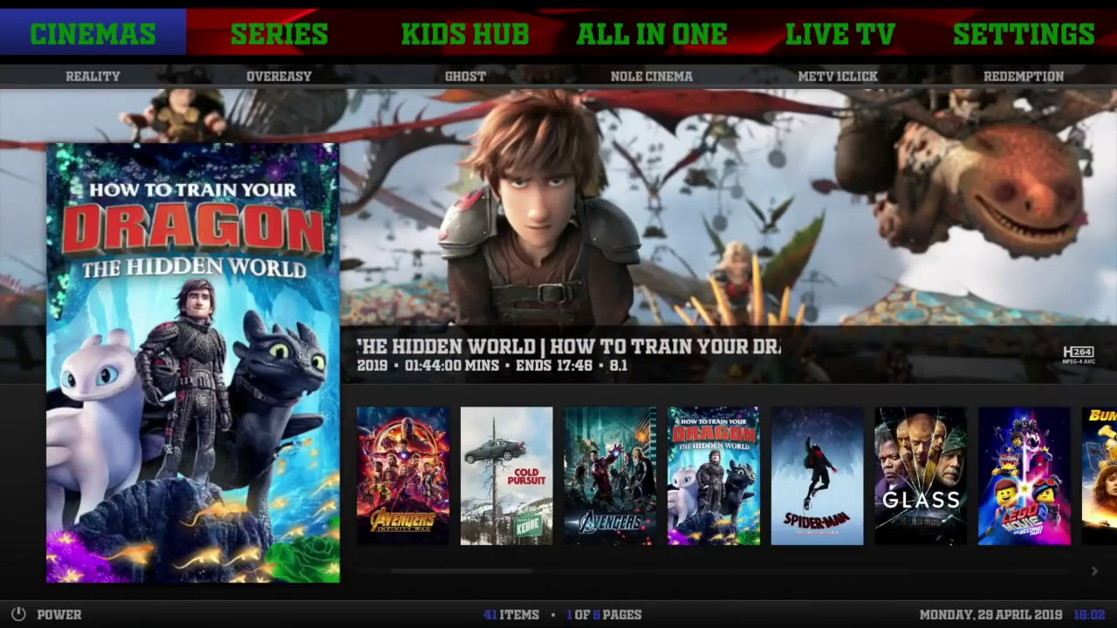
{"action": "key", "text": "Right"}
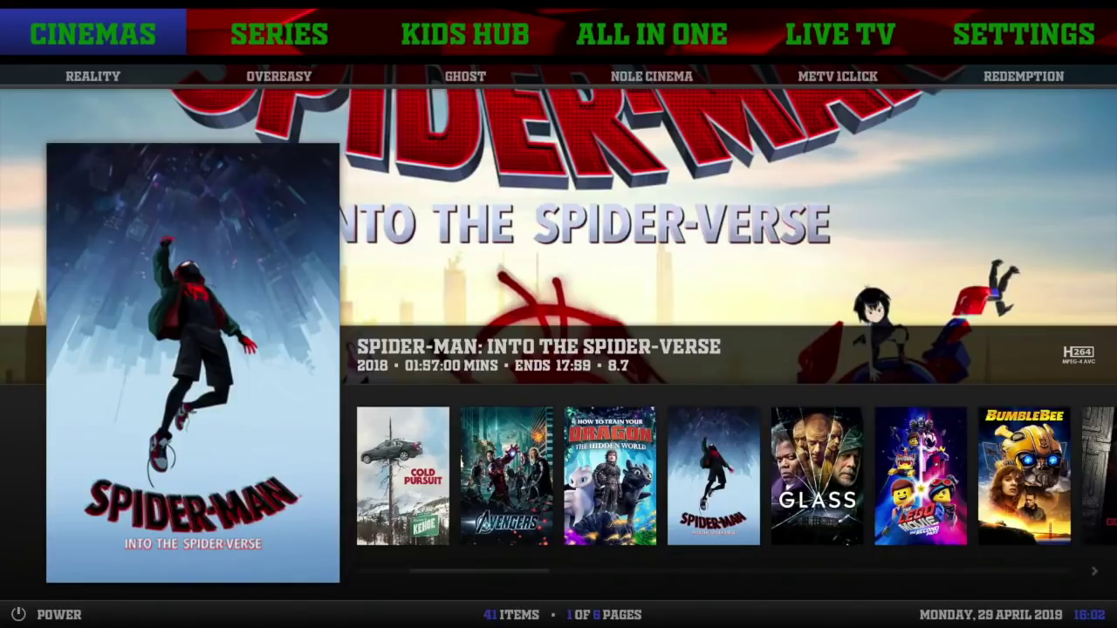
{"action": "key", "text": "Right"}
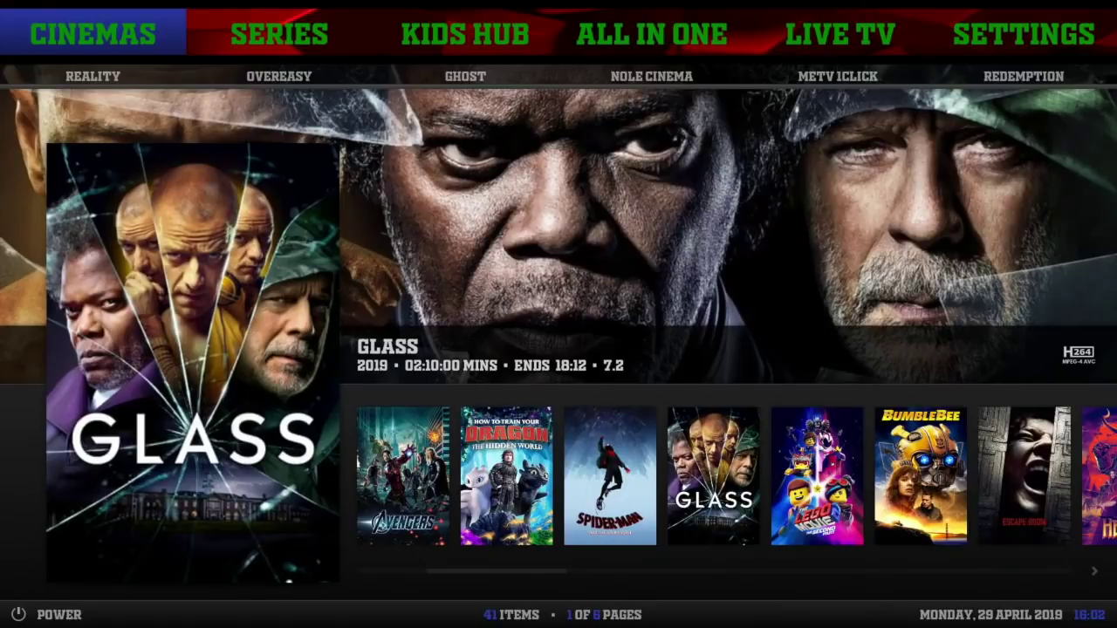
{"action": "key", "text": "Right"}
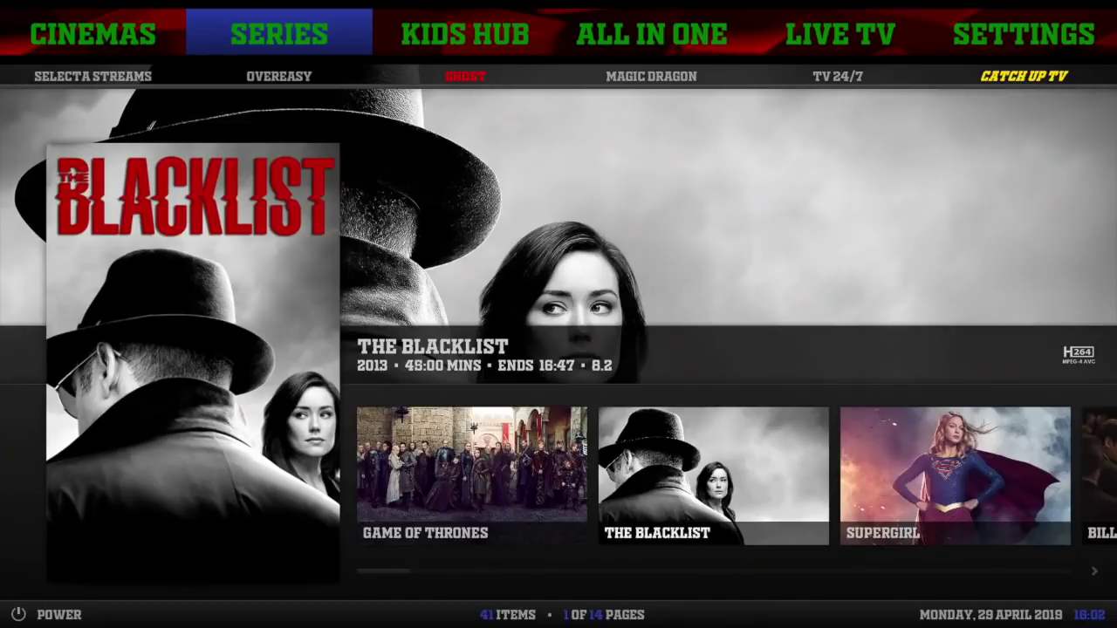
Cycle the main menu through Kids Hub, All in One, Live TV and Settings, wrapping back to Cinemas
{"action": "key", "text": "Right"}
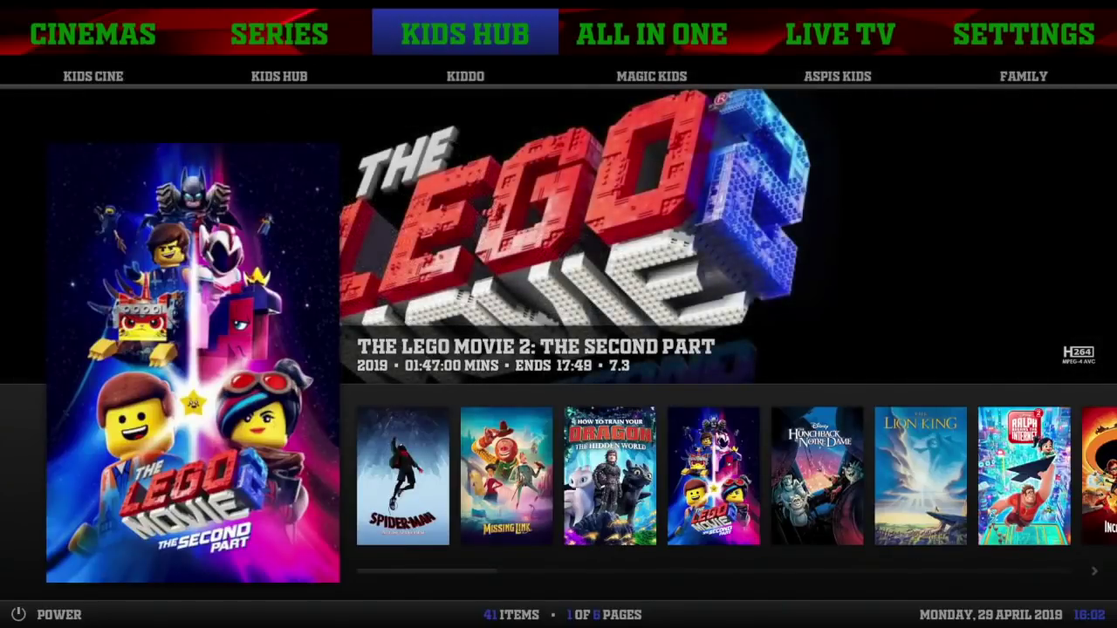
{"action": "key", "text": "Right"}
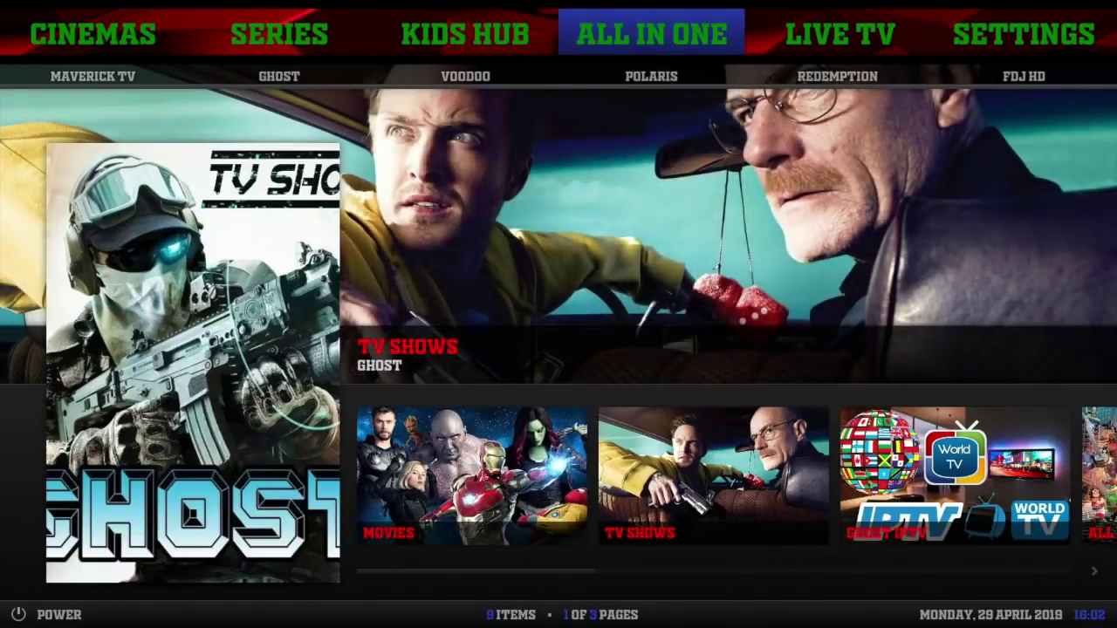
{"action": "key", "text": "Right"}
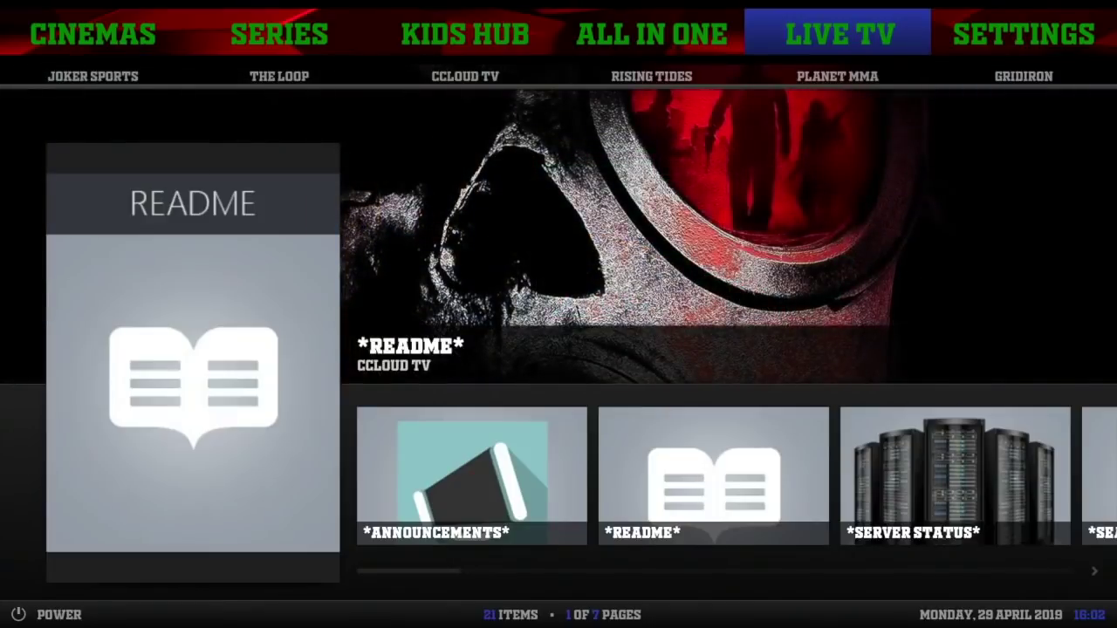
{"action": "key", "text": "Right"}
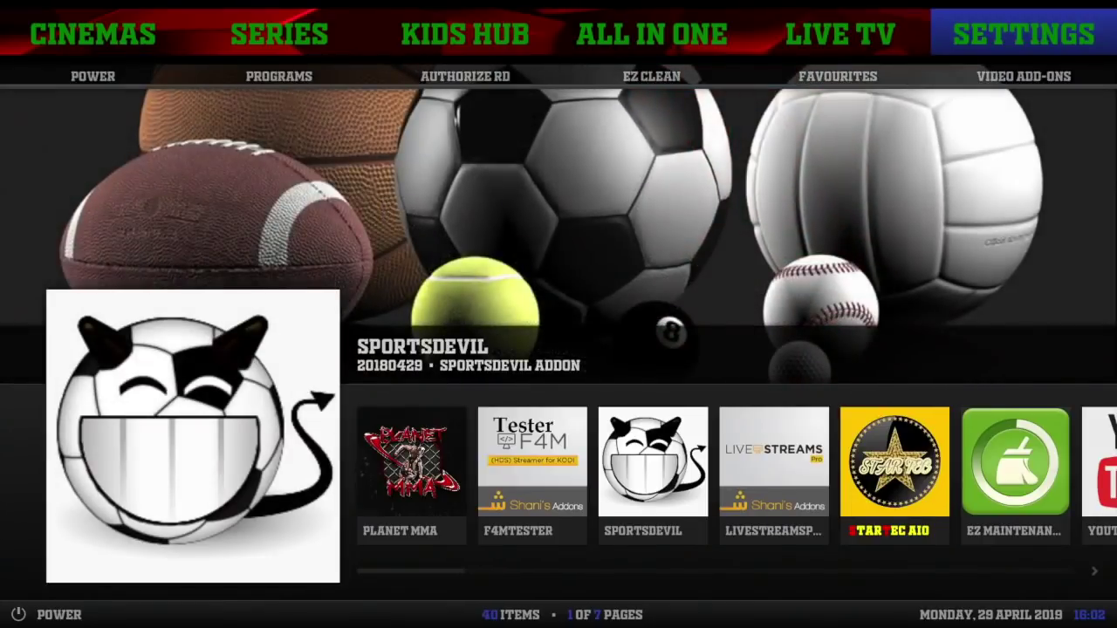
{"action": "key", "text": "Right"}
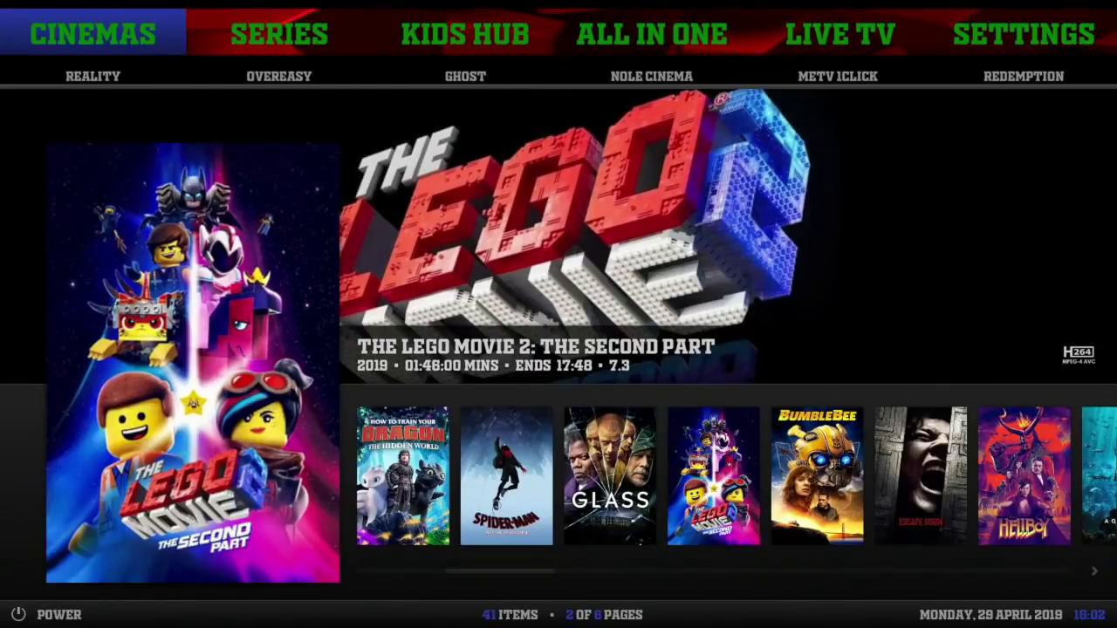
Step through the Cinemas sources Overeasy, Ghost, Nole Cinema, Redemption and Selecta Streams, wrapping back to Reality
{"action": "key", "text": "Down"}
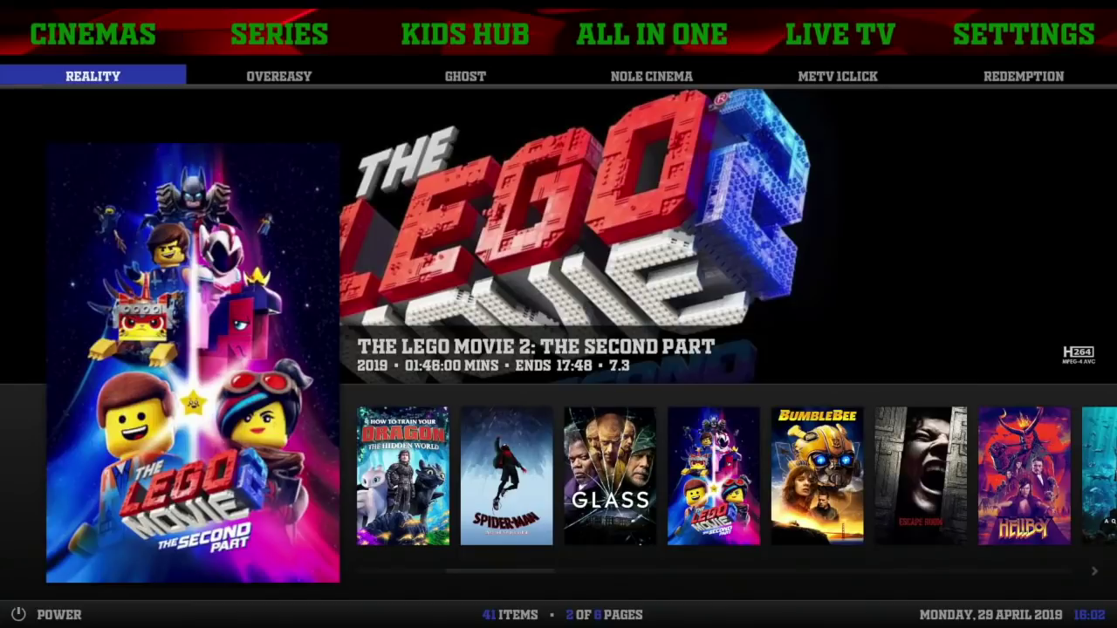
{"action": "key", "text": "Right"}
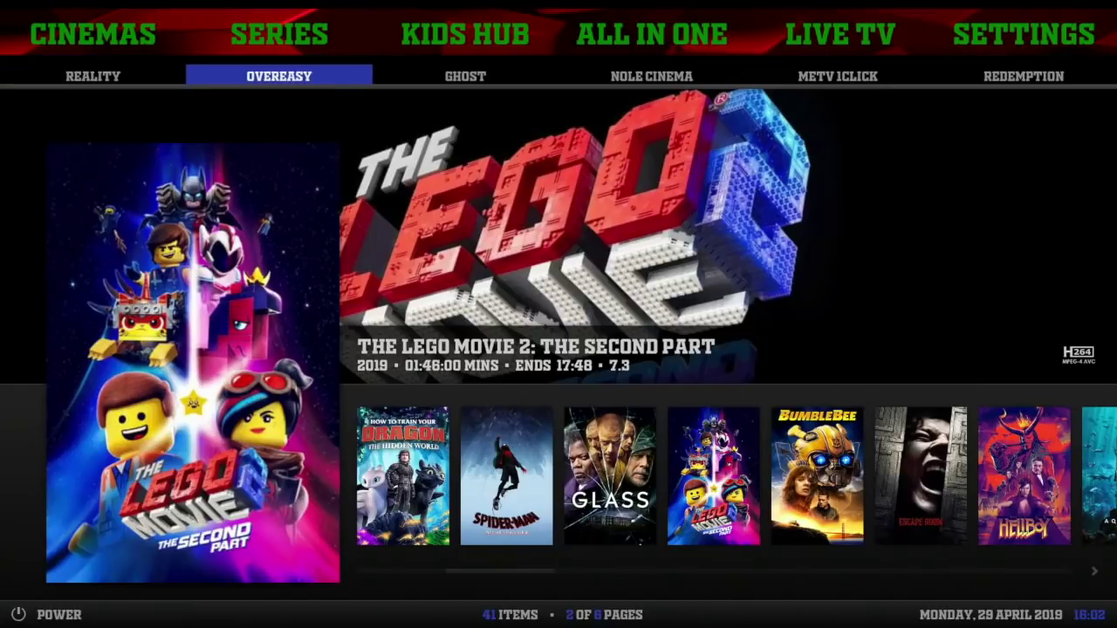
{"action": "key", "text": "Right"}
{"action": "key", "text": "Right"}
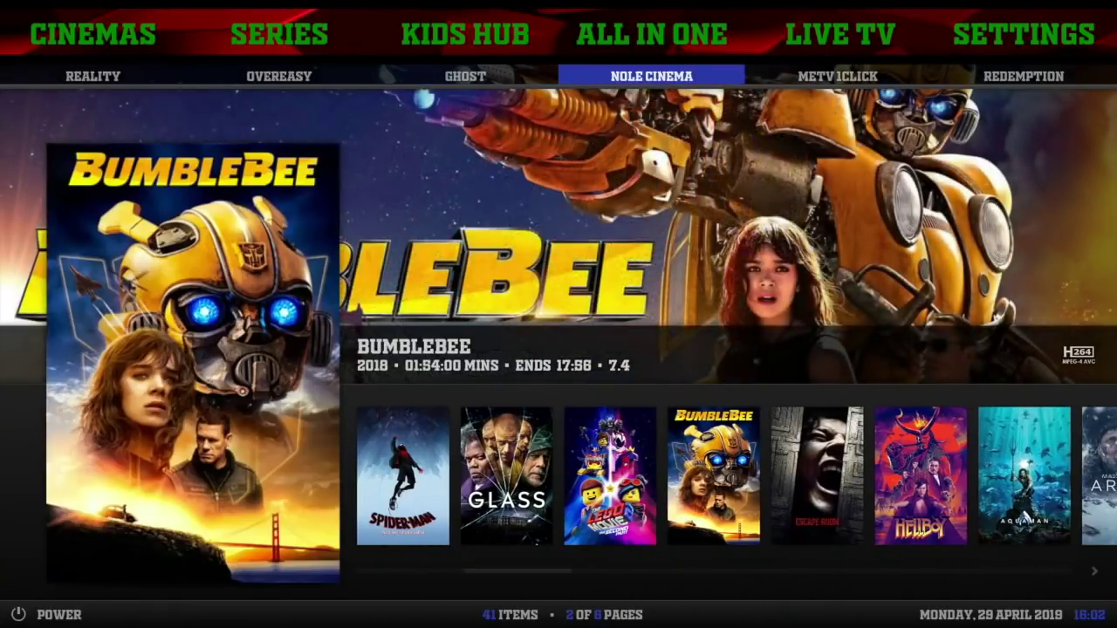
{"action": "key", "text": "Right"}
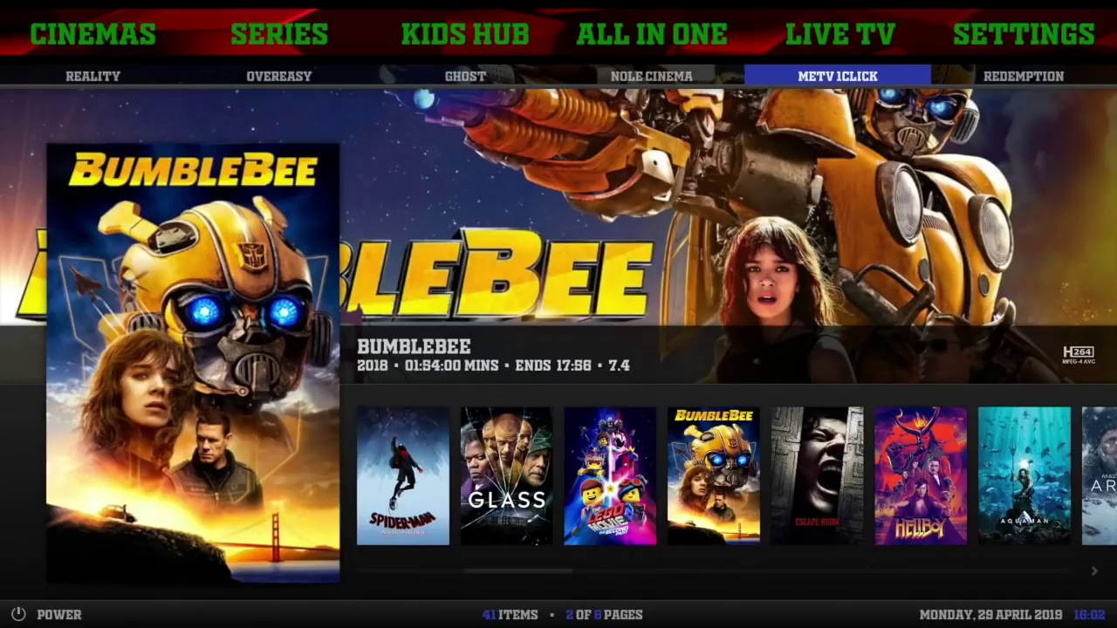
{"action": "key", "text": "Right"}
{"action": "key", "text": "Right"}
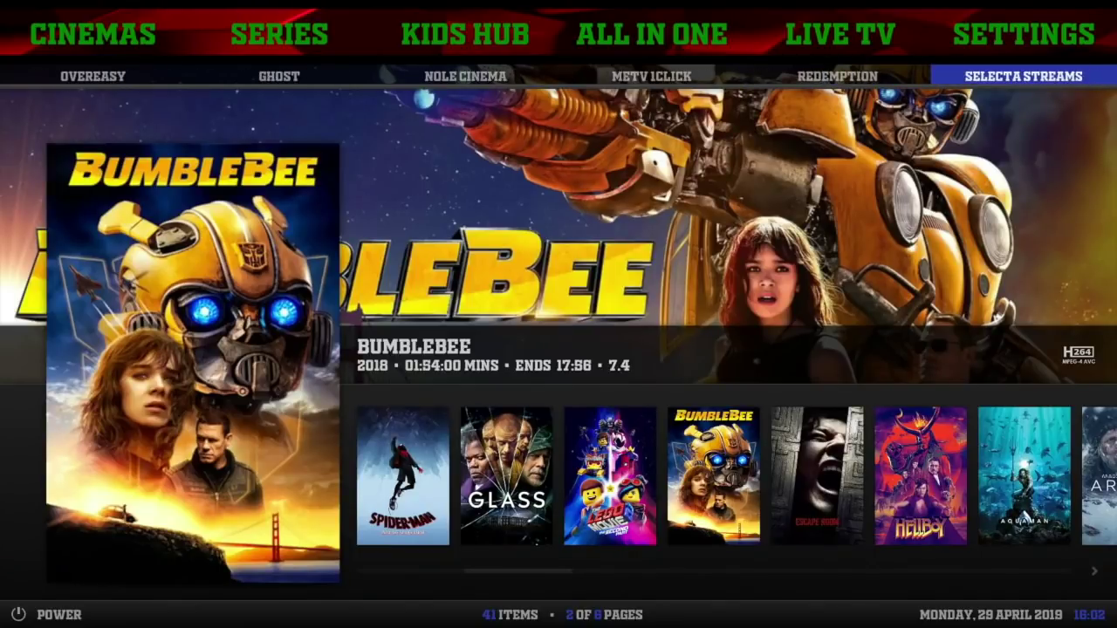
{"action": "key", "text": "Right"}
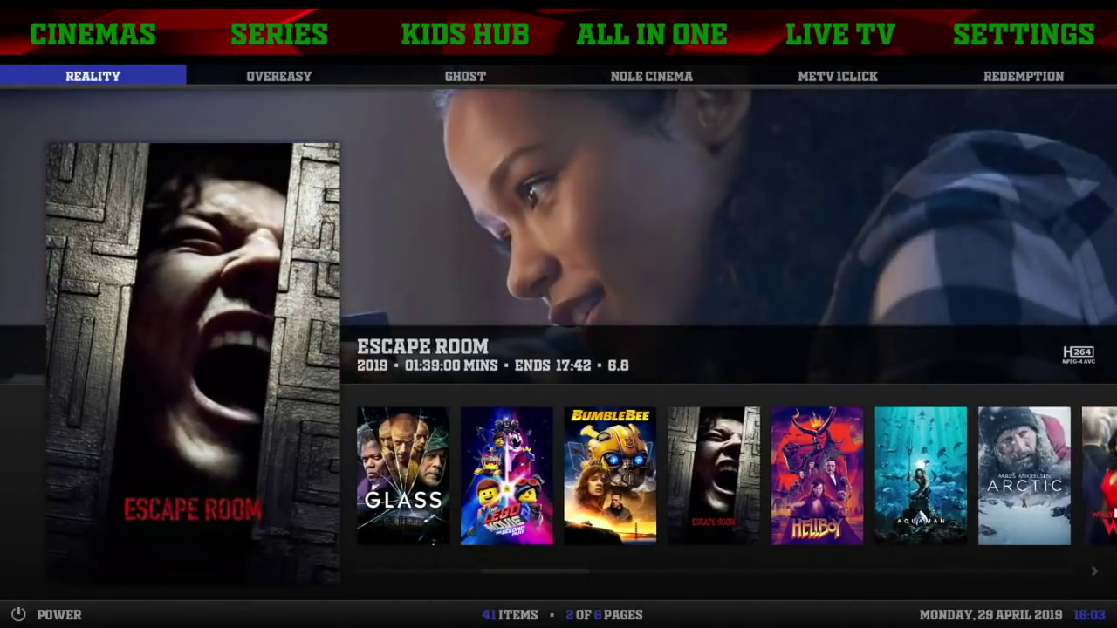
Fetch Overeasy stream sources for Spider-Man: Into the Spider-Verse, then dismiss the source list
{"action": "key", "text": "Down"}
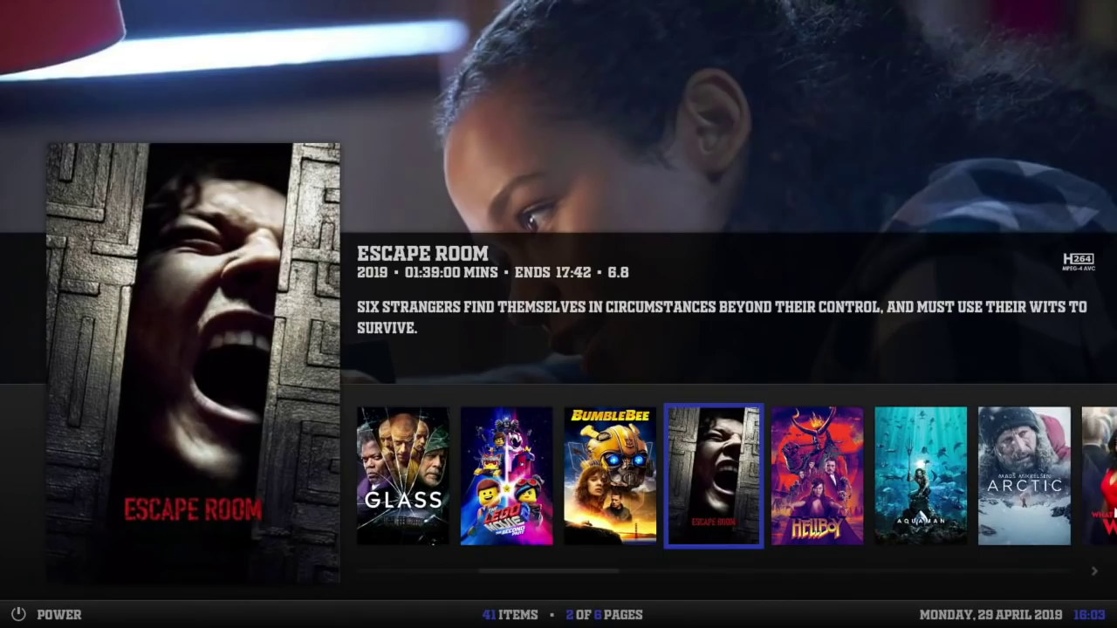
{"action": "key", "text": "Left"}
{"action": "key", "text": "Left"}
{"action": "key", "text": "Left"}
{"action": "key", "text": "Left"}
{"action": "key", "text": "Left"}
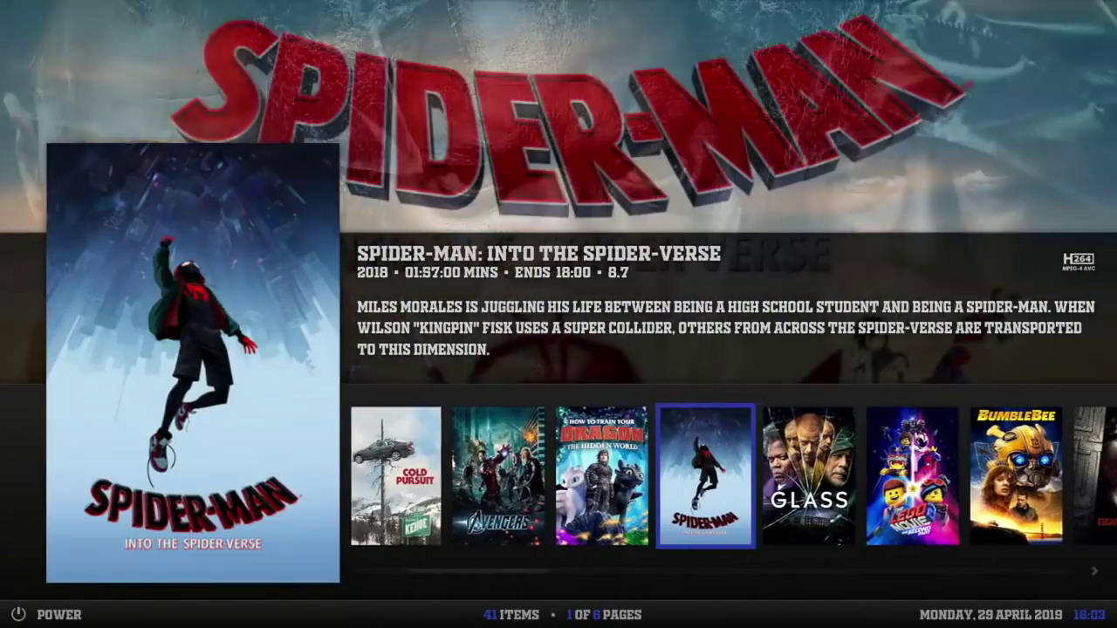
{"action": "key", "text": "Right"}
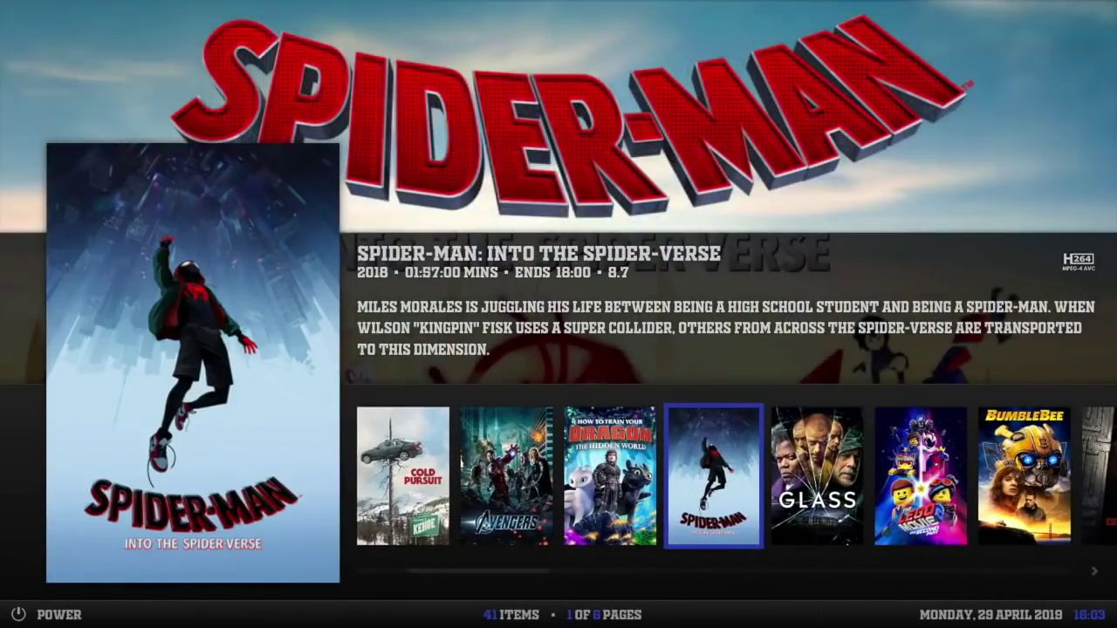
{"action": "key", "text": "Return"}
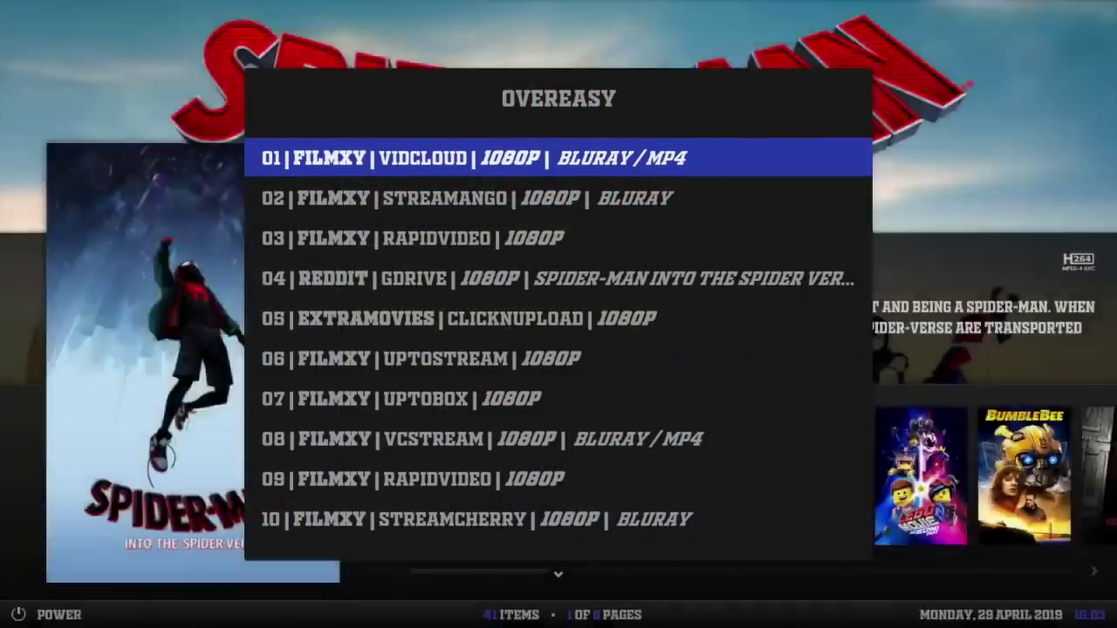
{"action": "key", "text": "Return"}
{"action": "key", "text": "Up"}
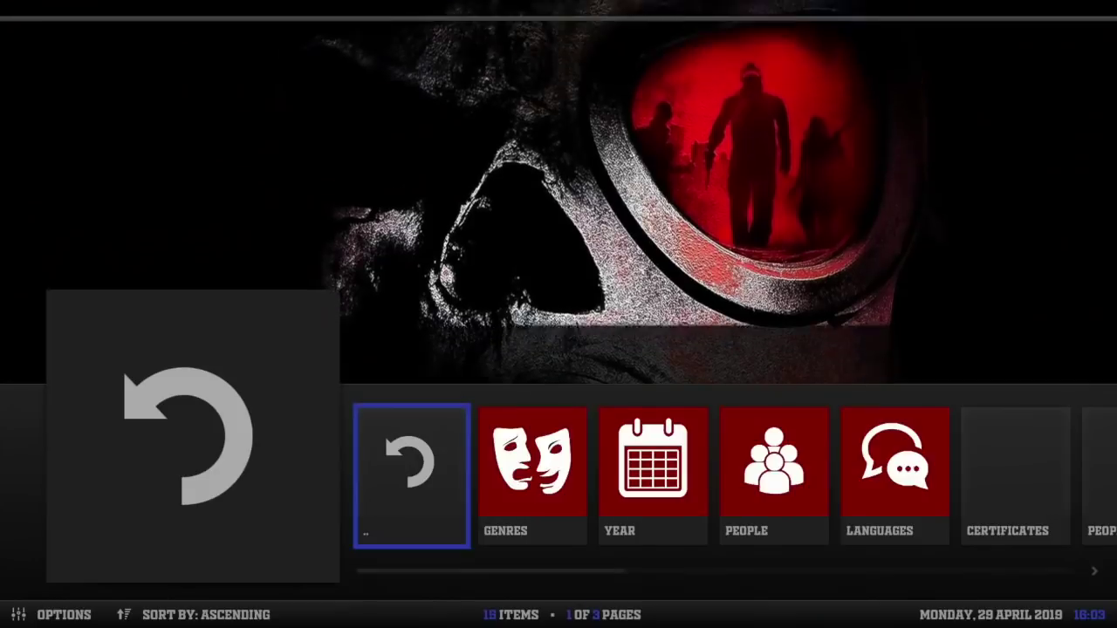
Return home, open the Series section's Ghost source, then back out to the Series home
{"action": "left_click", "coordinate": [533, 476]}
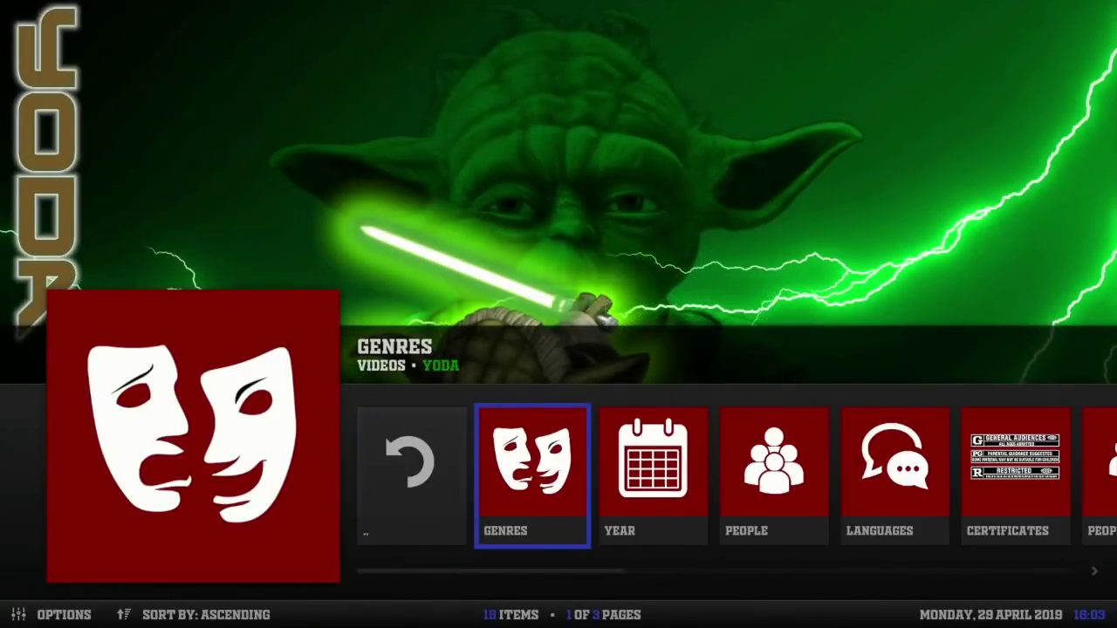
{"action": "key", "text": "Escape"}
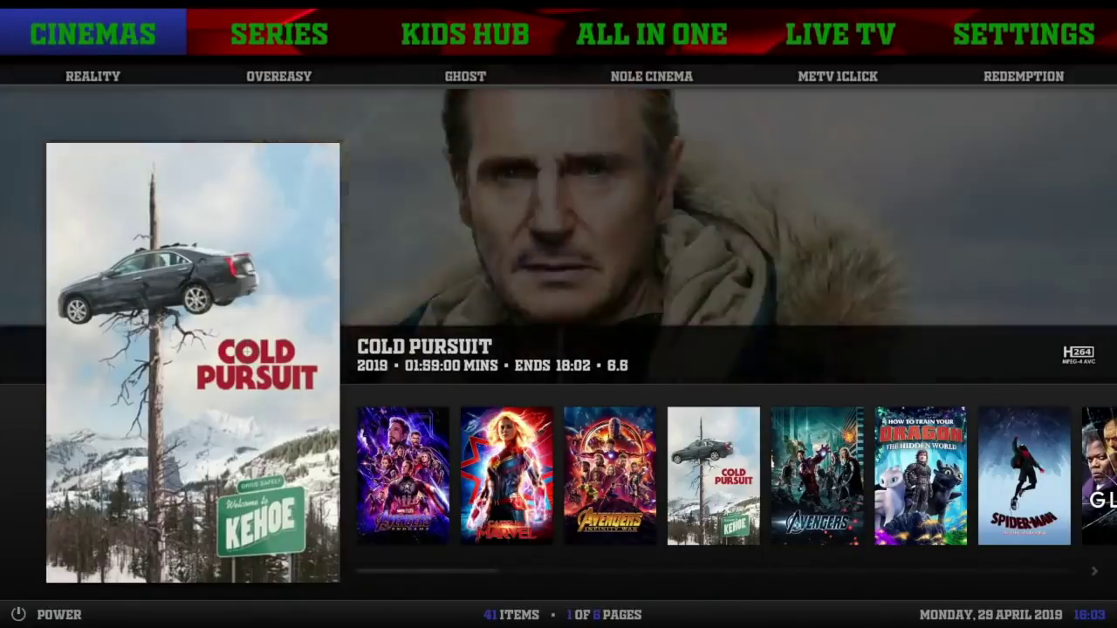
{"action": "key", "text": "Right"}
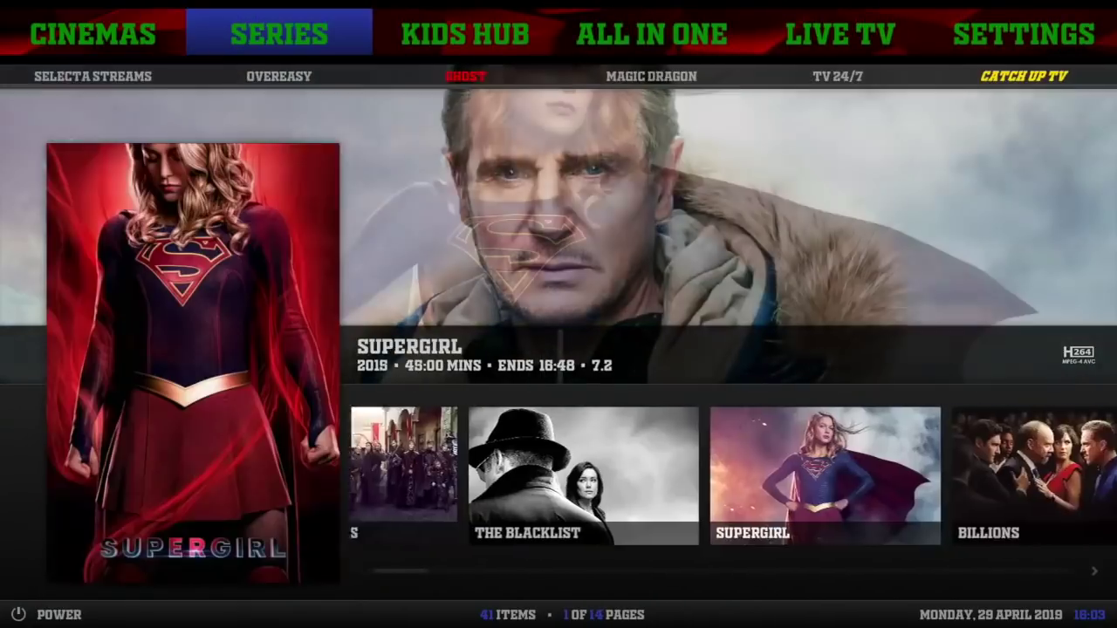
{"action": "key", "text": "Down"}
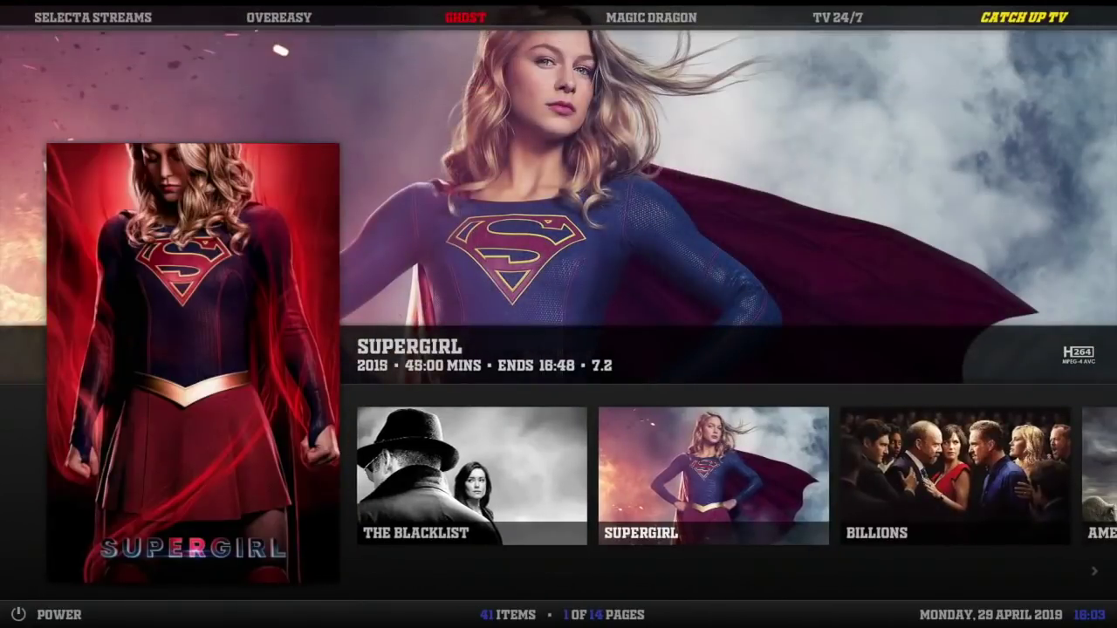
{"action": "key", "text": "Return"}
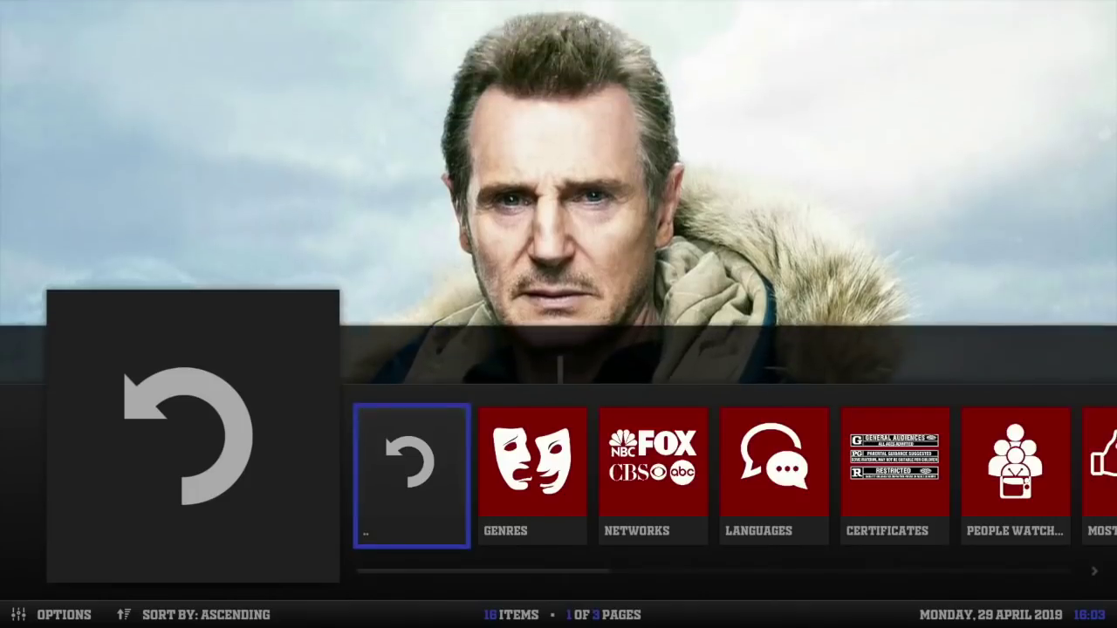
{"action": "key", "text": "Right"}
{"action": "key", "text": "Escape"}
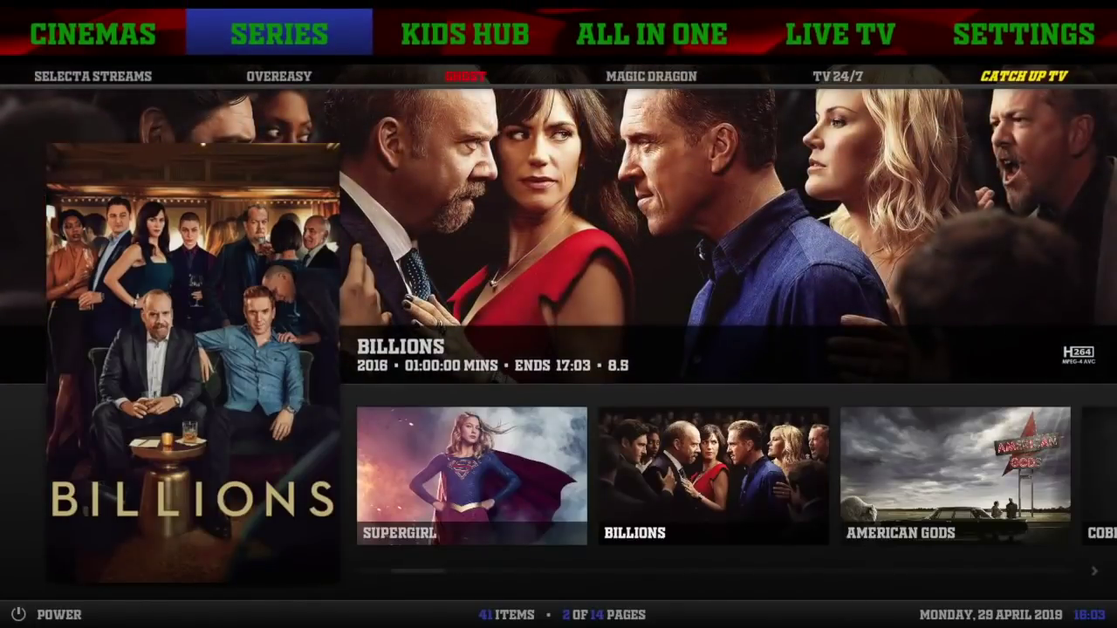
Step through Selecta Streams, Overeasy and Magic Dragon to Catch Up TV, and highlight Billions
{"action": "key", "text": "Down"}
{"action": "key", "text": "Left"}
{"action": "key", "text": "Left"}
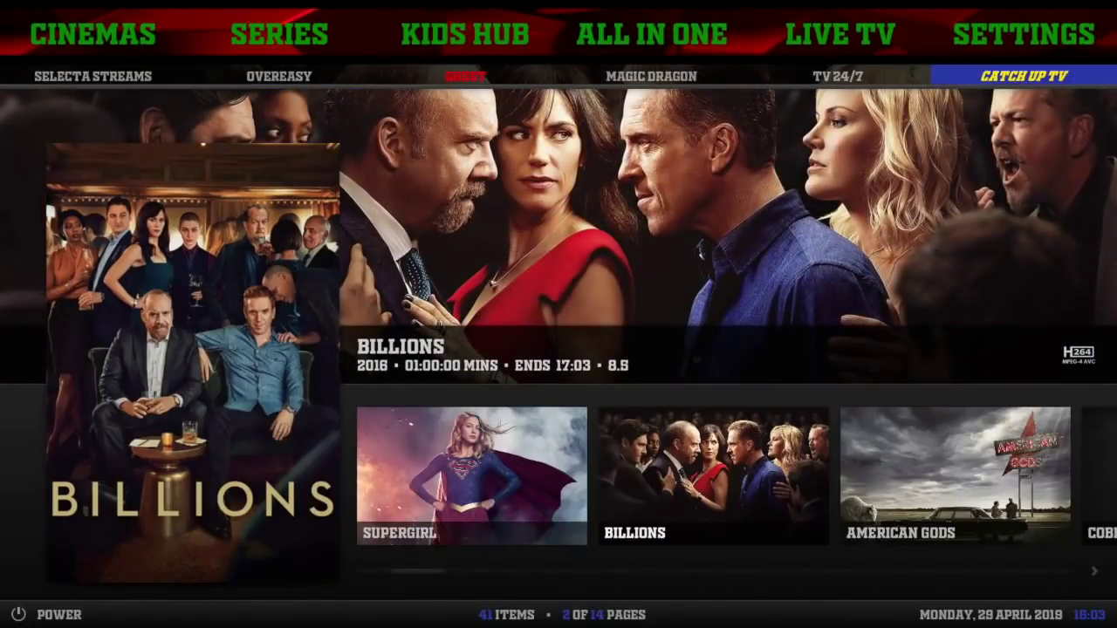
{"action": "key", "text": "Right"}
{"action": "key", "text": "Right"}
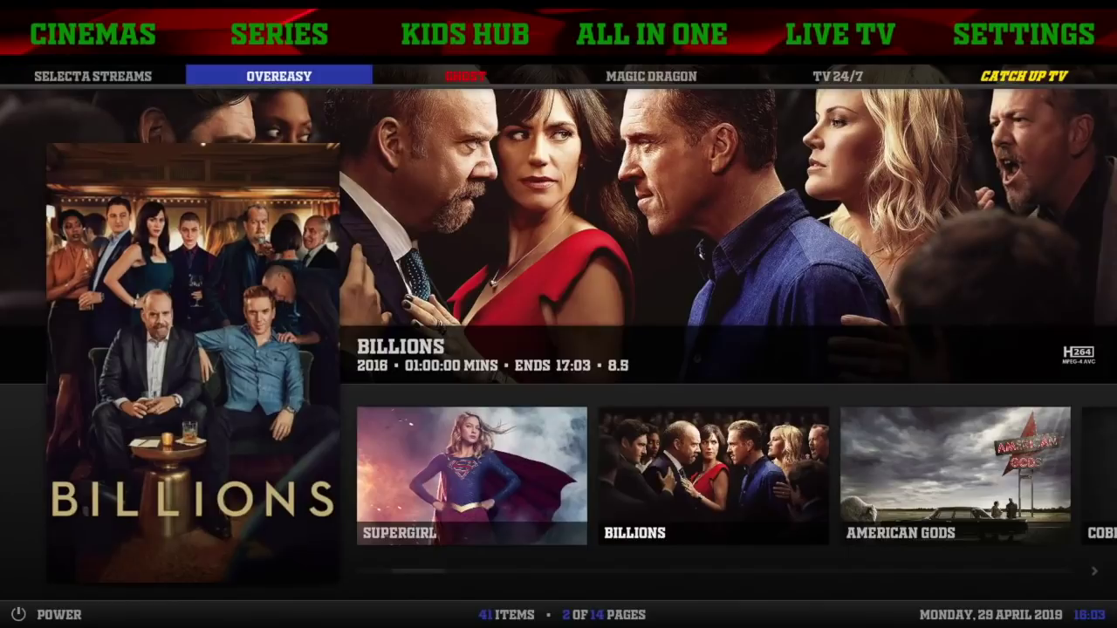
{"action": "key", "text": "Right"}
{"action": "key", "text": "Right"}
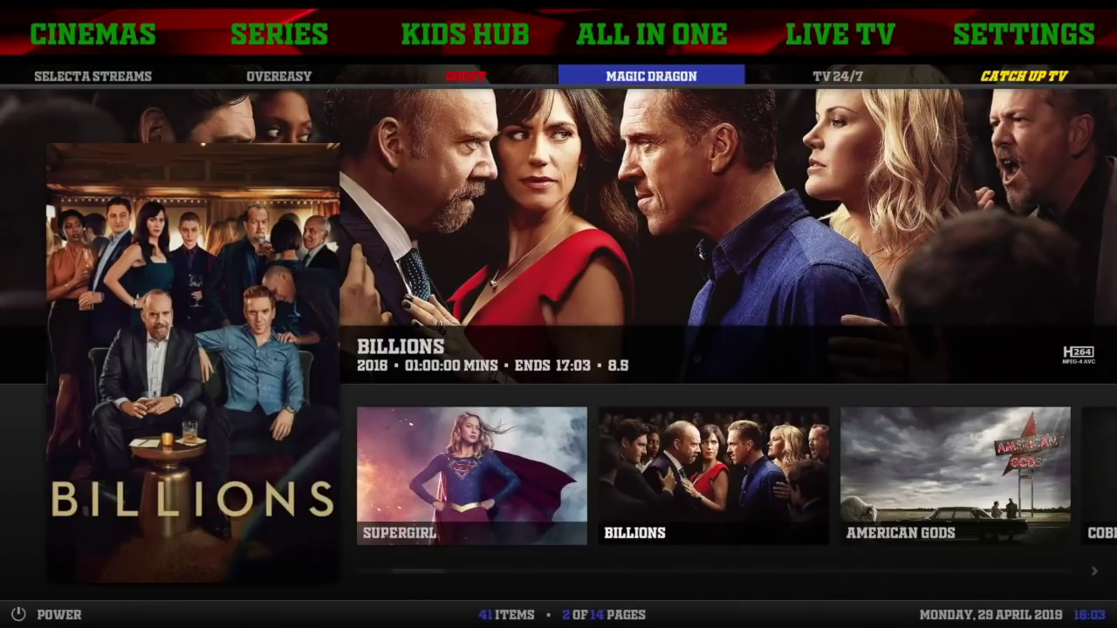
{"action": "key", "text": "Right"}
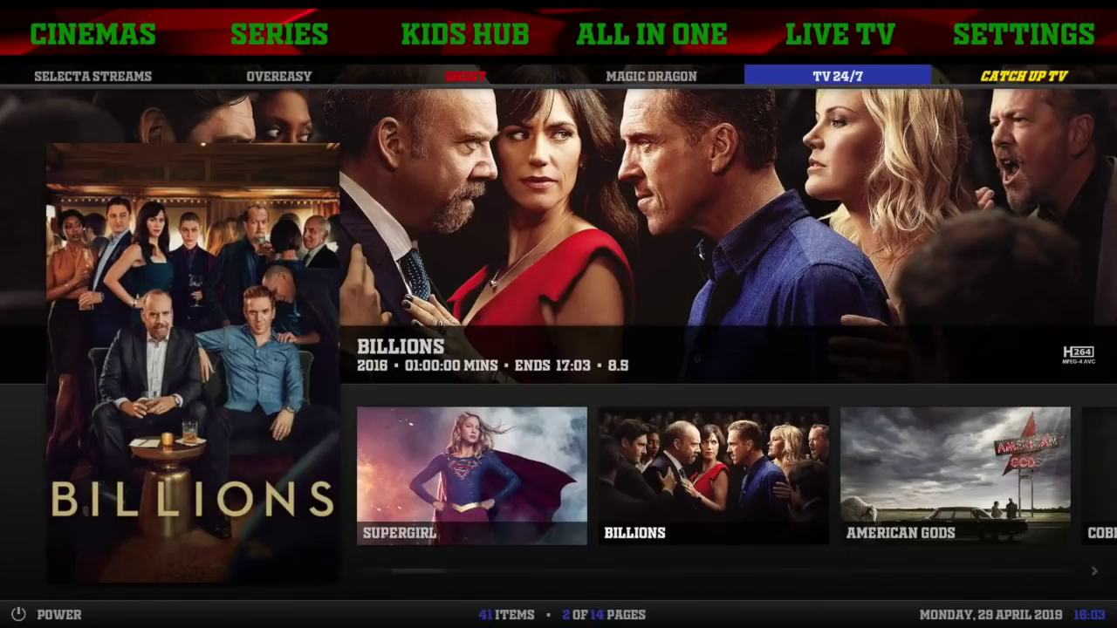
{"action": "key", "text": "Right"}
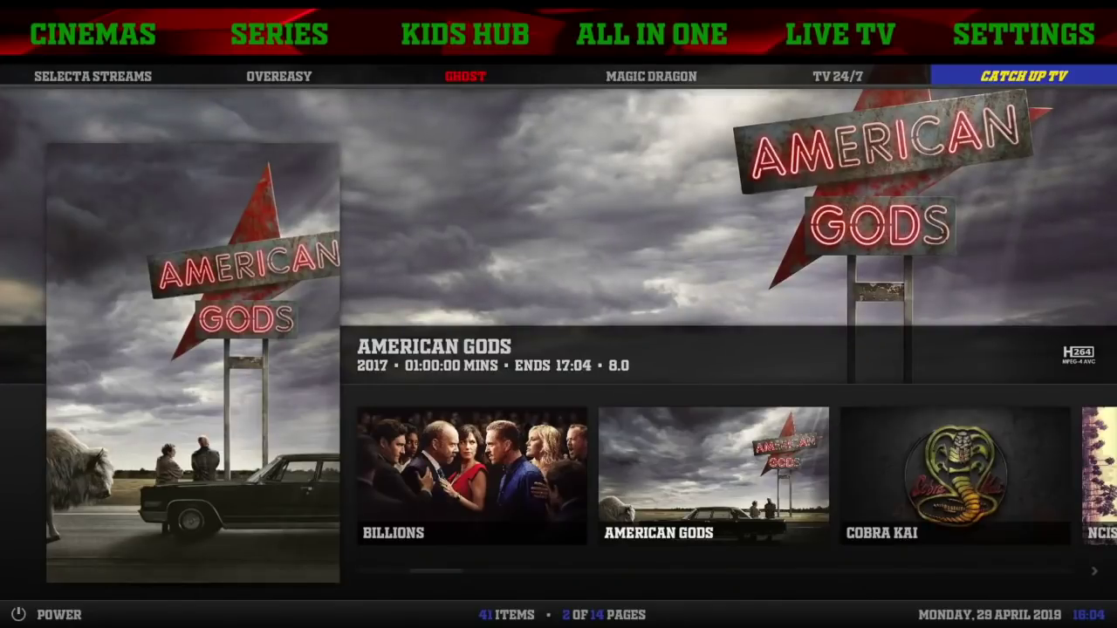
{"action": "key", "text": "Down"}
{"action": "key", "text": "Left"}
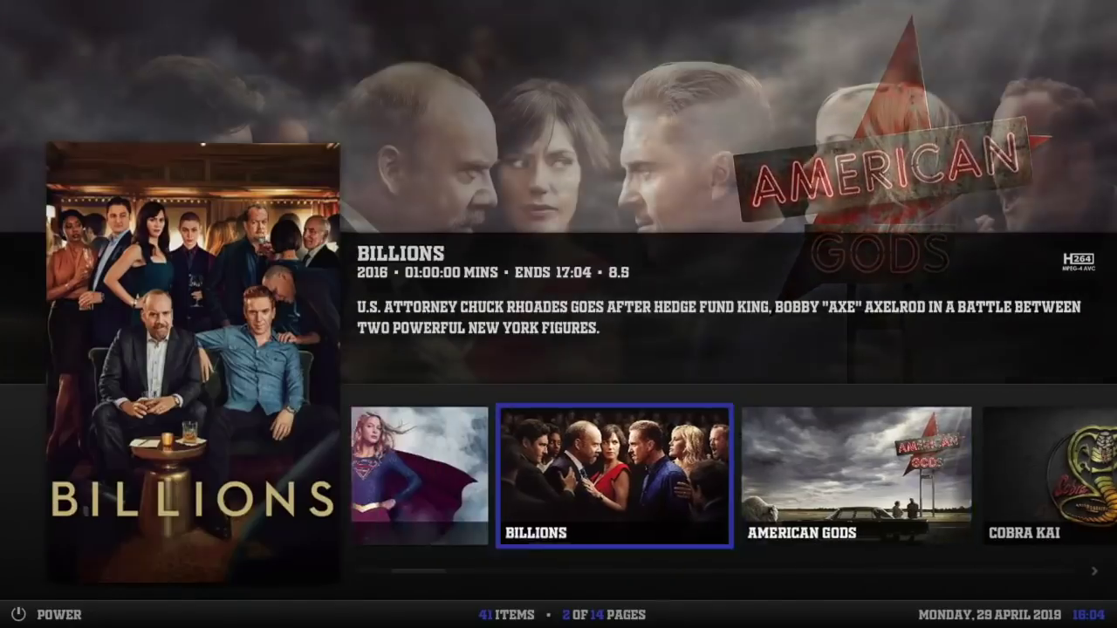
Open Billions and bring up the Season 4 episode list
{"action": "key", "text": "Return"}
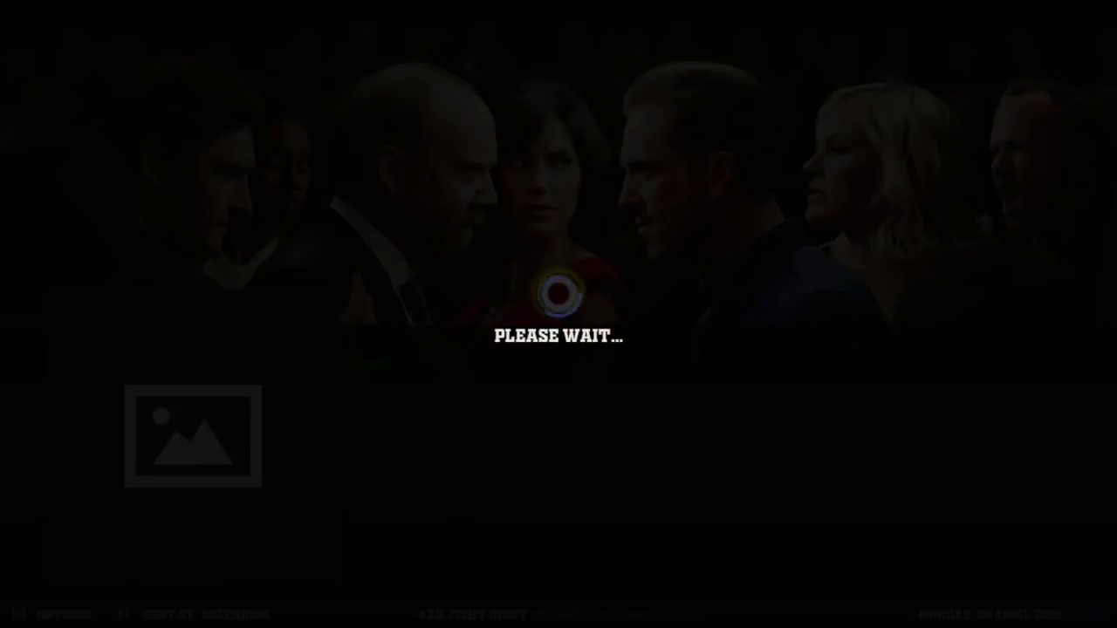
{"action": "key", "text": "Right"}
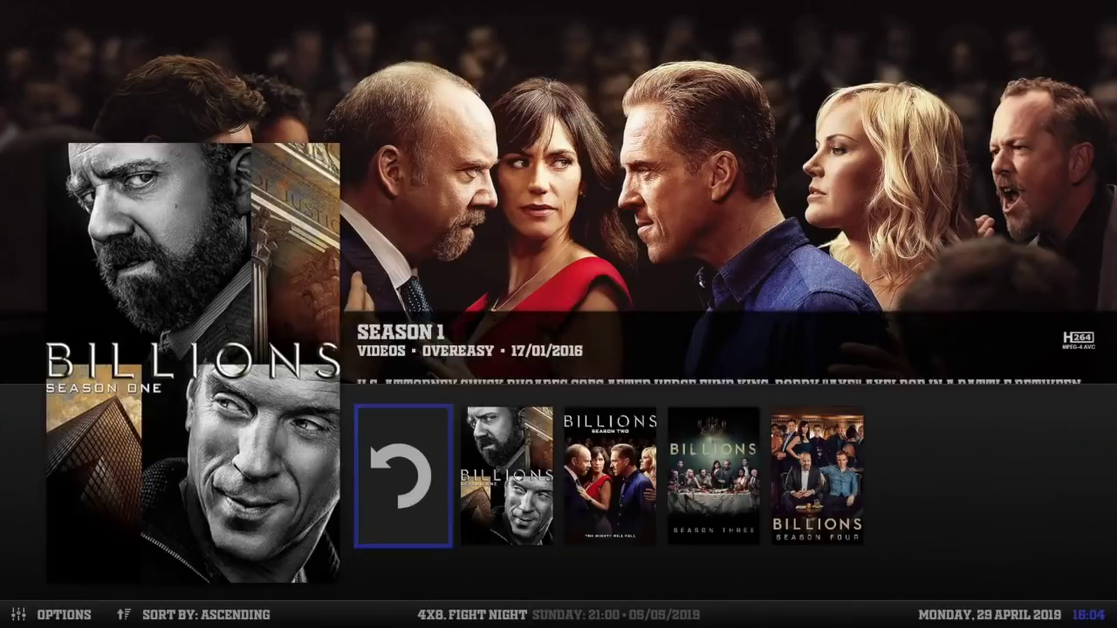
{"action": "key", "text": "Right"}
{"action": "key", "text": "Right"}
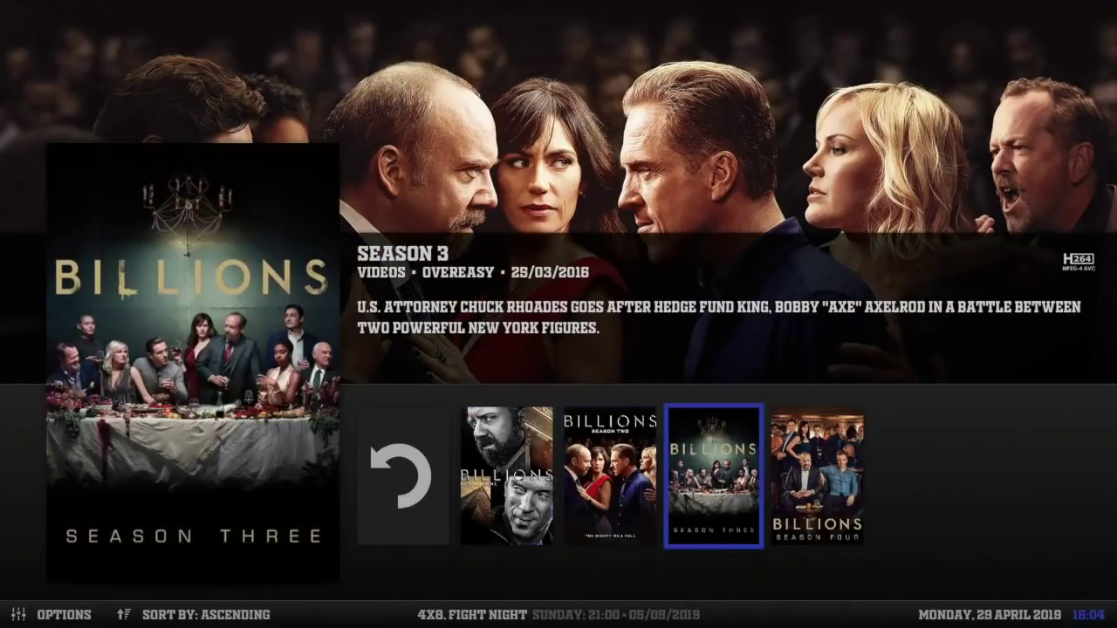
{"action": "key", "text": "Right"}
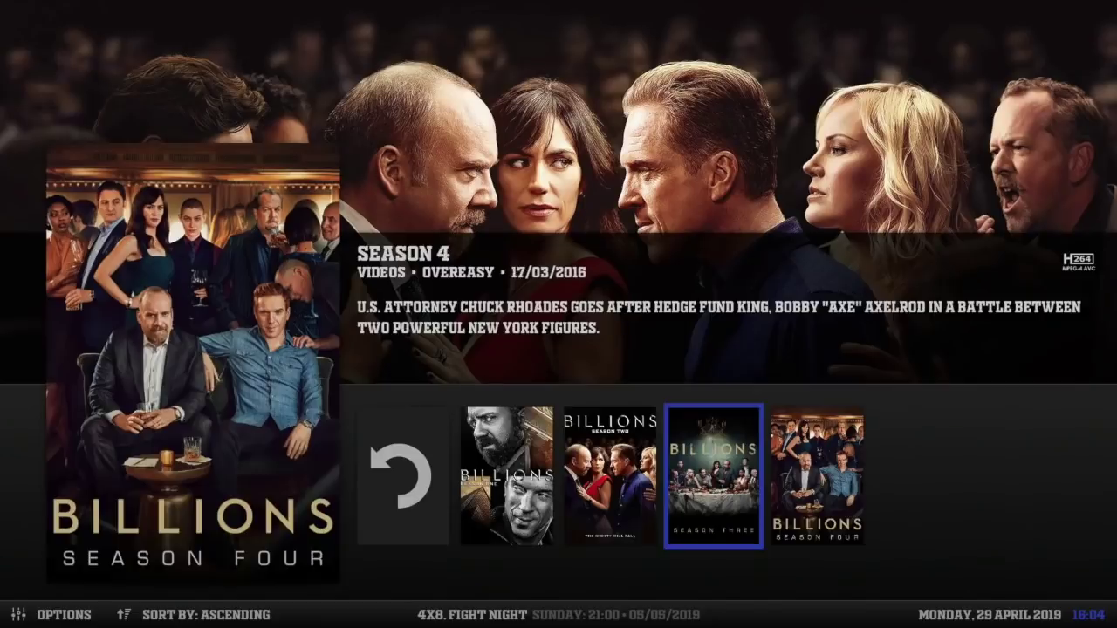
{"action": "key", "text": "Return"}
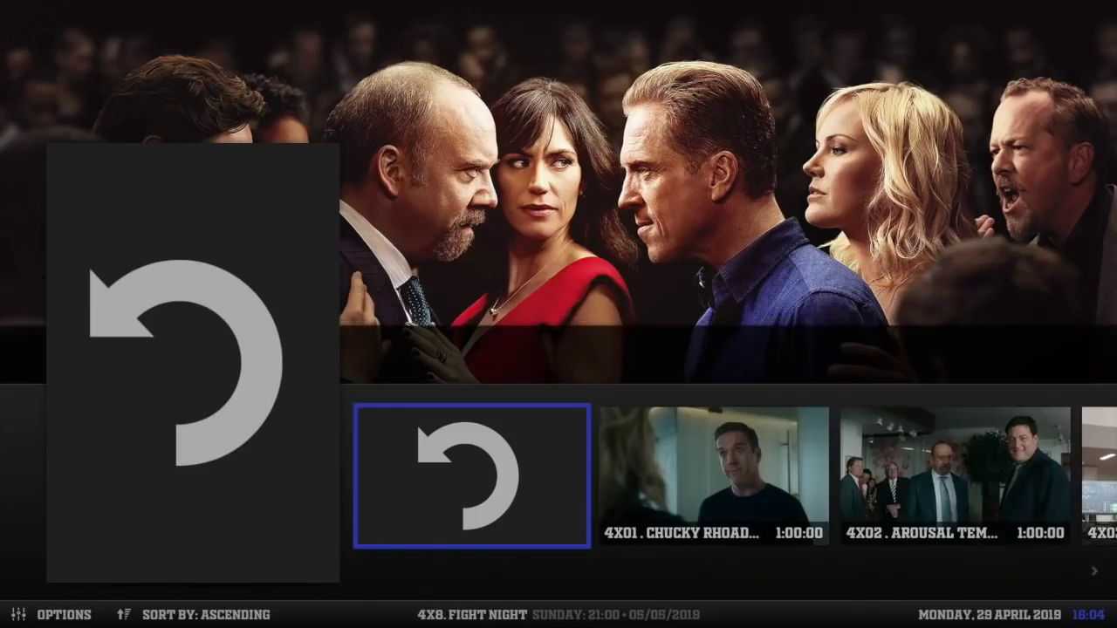
Start a link search for episode 4x01, then cancel the Overeasy scraper
{"action": "key", "text": "Right"}
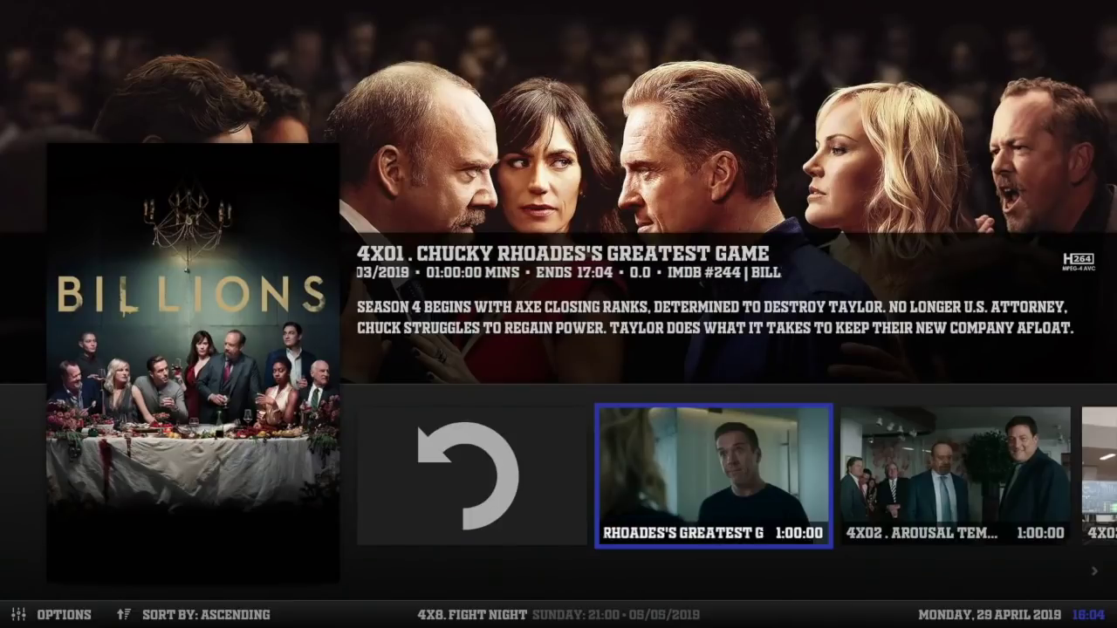
{"action": "key", "text": "Return"}
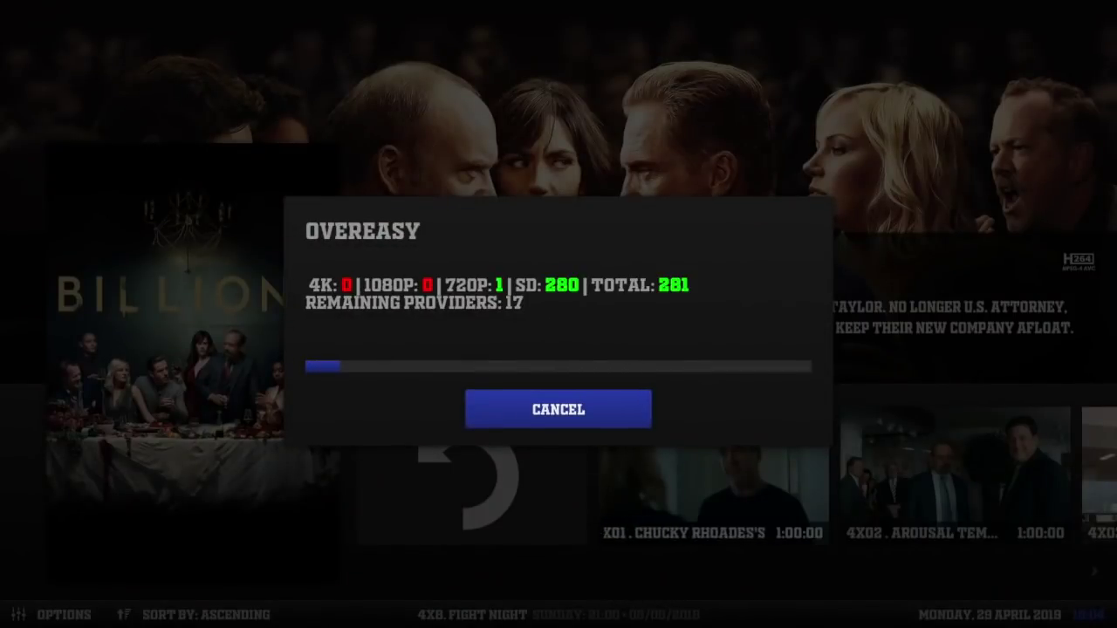
{"action": "key", "text": "Return"}
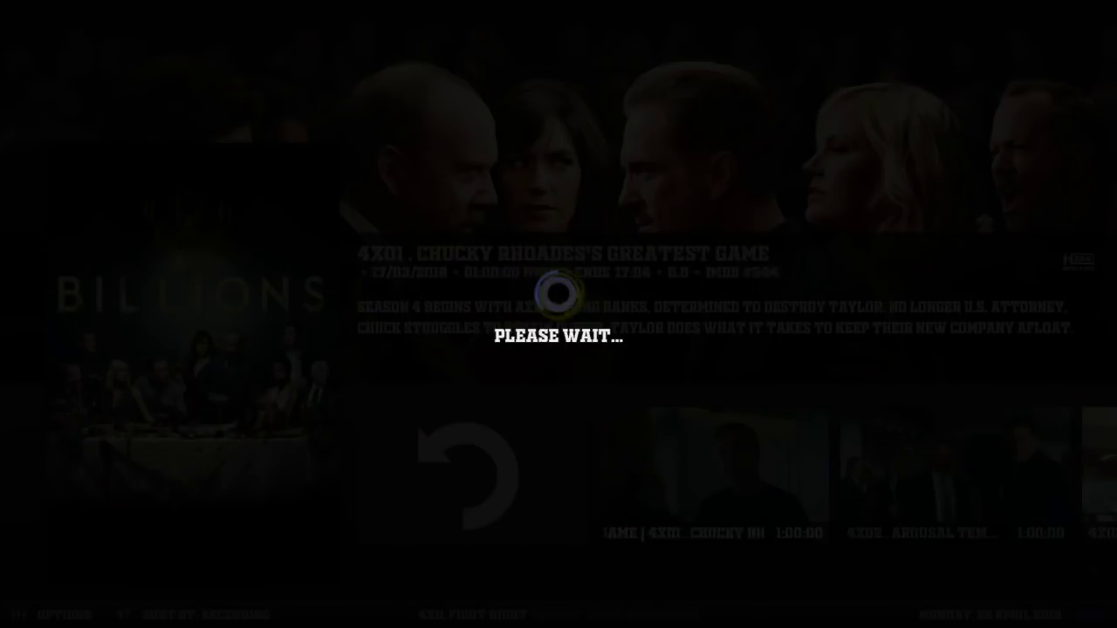
Back out of Billions to the home screen with the Series main menu showing
{"action": "key", "text": "BackSpace"}
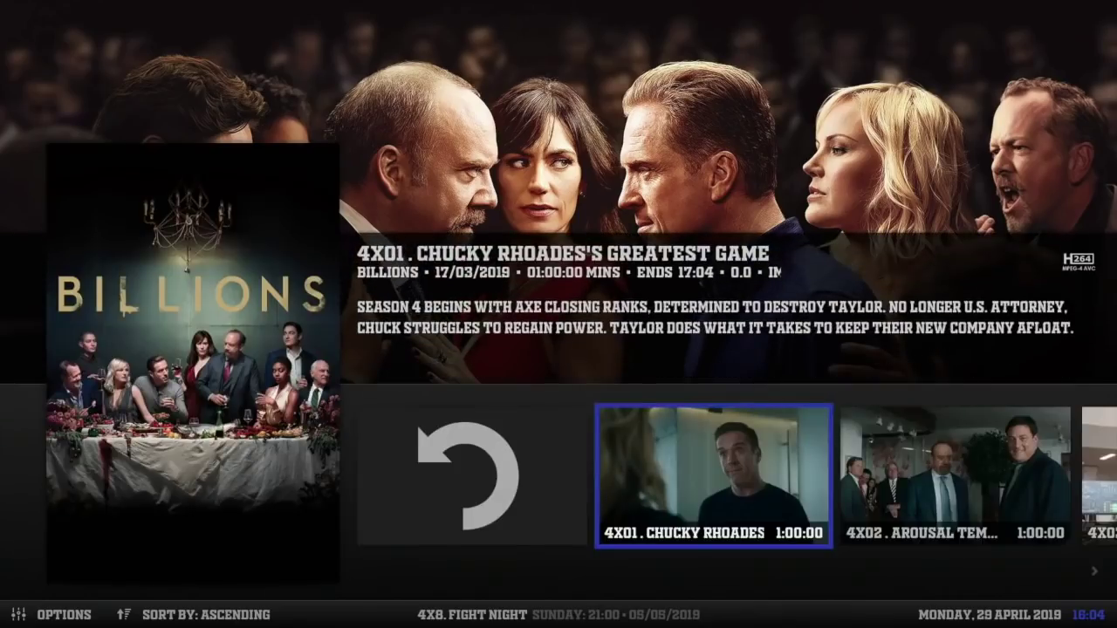
{"action": "key", "text": "BackSpace"}
{"action": "key", "text": "BackSpace"}
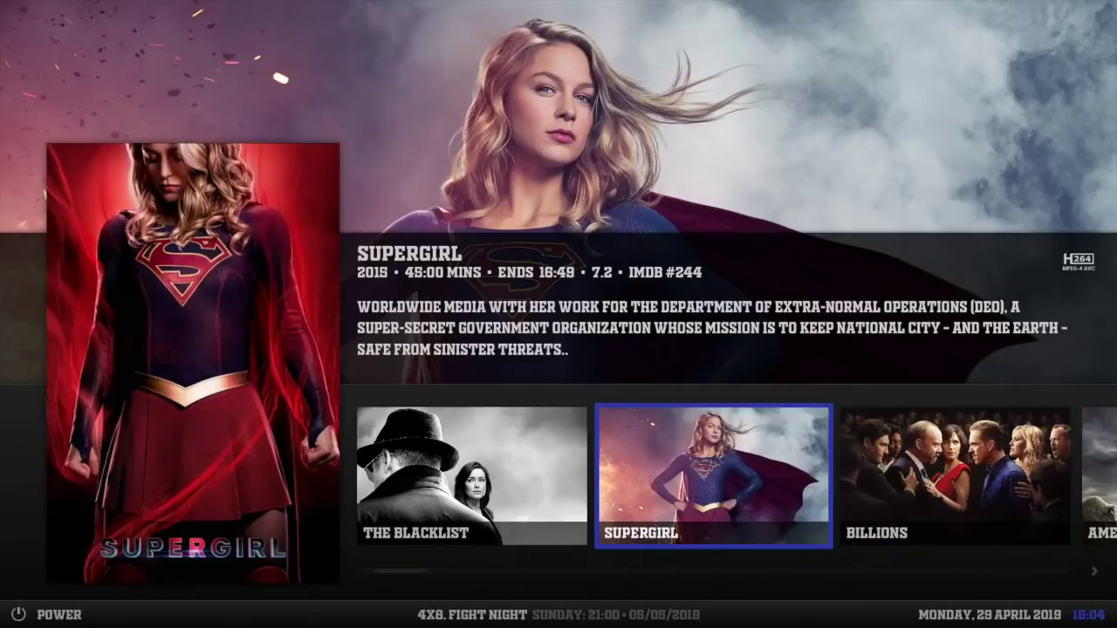
{"action": "key", "text": "Up"}
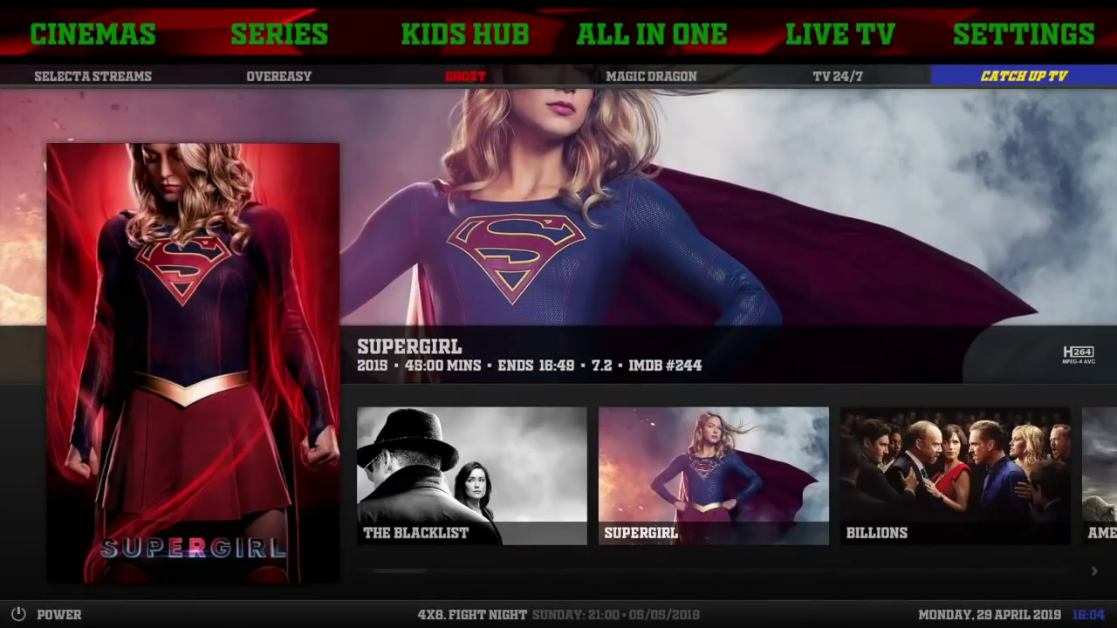
{"action": "key", "text": "Up"}
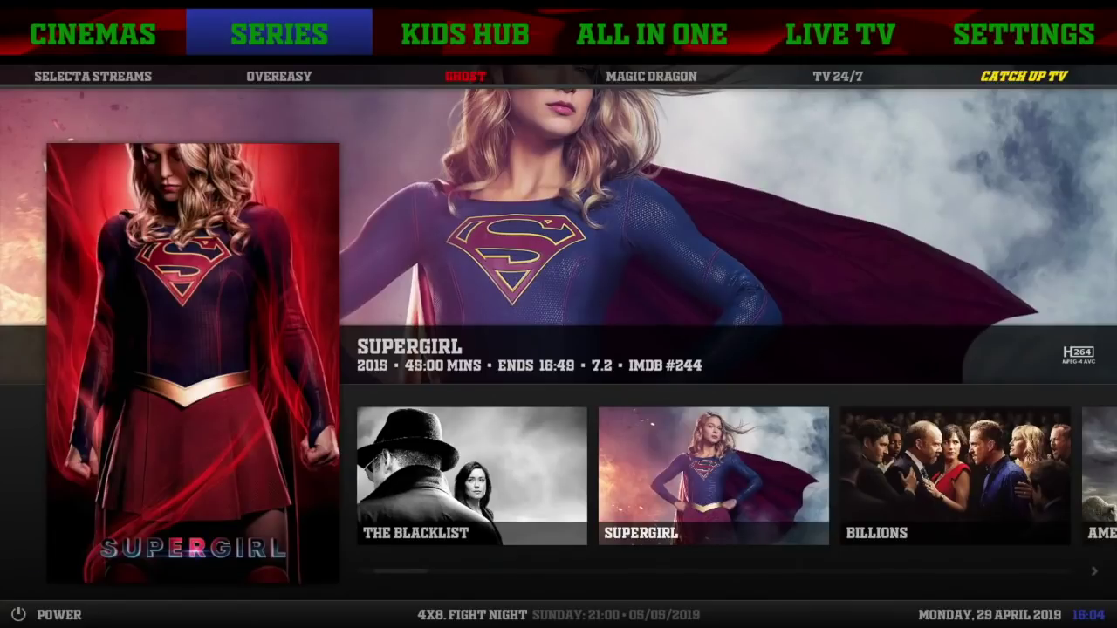
Move the main menu to Kids Hub and open the Zim kids section
{"action": "key", "text": "Right"}
{"action": "key", "text": "Up"}
{"action": "key", "text": "Right"}
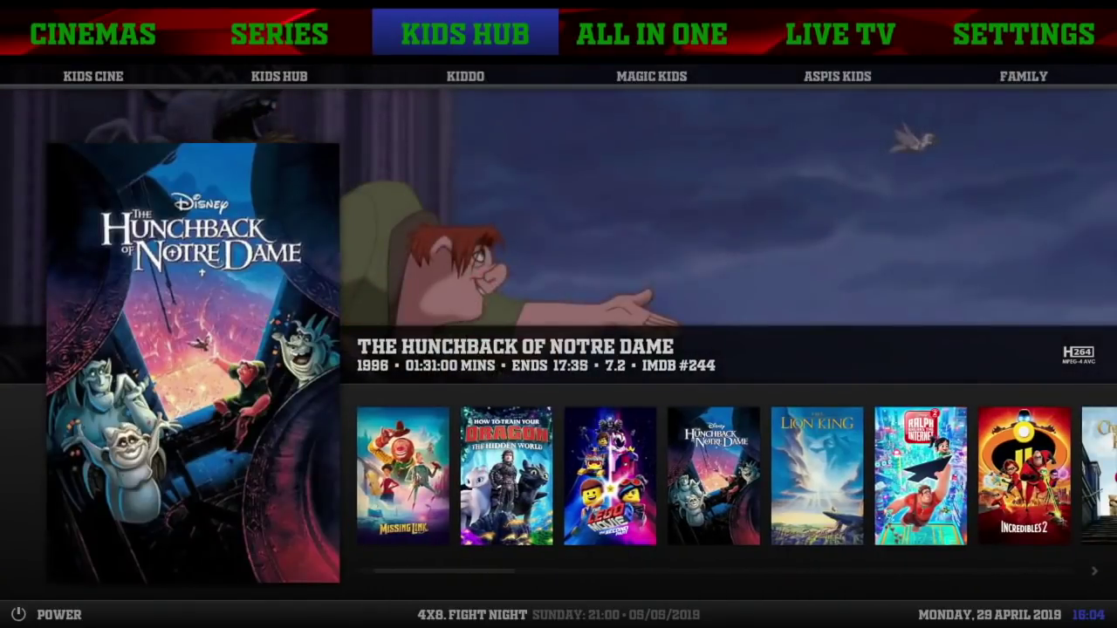
{"action": "key", "text": "Left"}
{"action": "key", "text": "Return"}
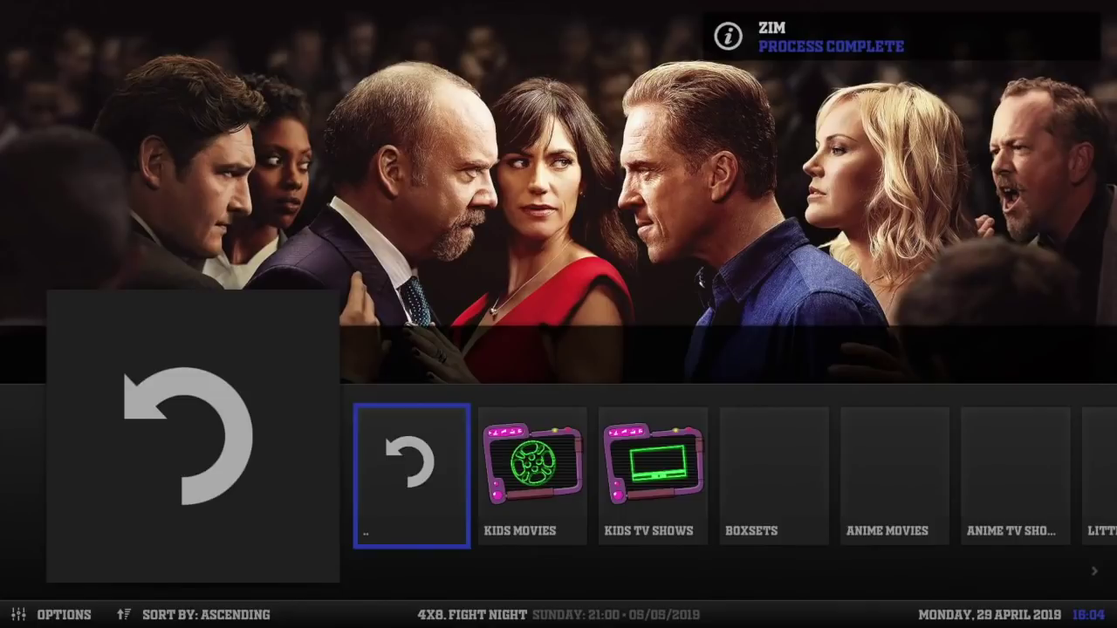
Glance at Kids TV Shows and Kids Movies, then return to the Kids Hub home
{"action": "key", "text": "Right"}
{"action": "key", "text": "Right"}
{"action": "key", "text": "Left"}
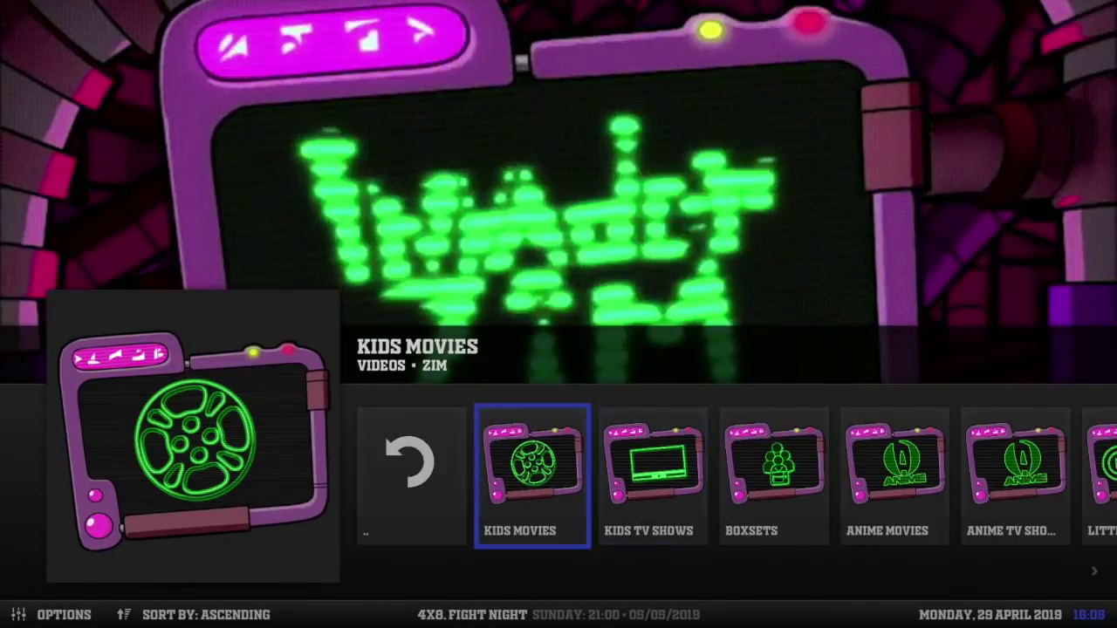
{"action": "key", "text": "BackSpace"}
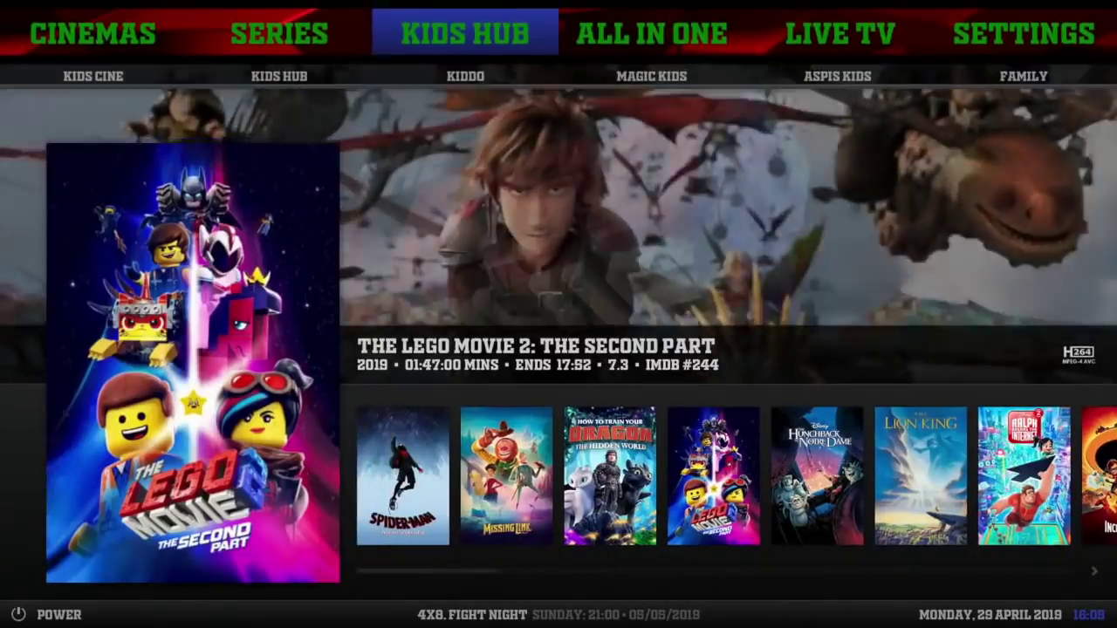
Browse Kids Cine, Kids Hub, Kiddo, Aspis Kids, Family and Animation TV, then highlight The Lego Movie 2
{"action": "key", "text": "Down"}
{"action": "key", "text": "Left"}
{"action": "key", "text": "Left"}
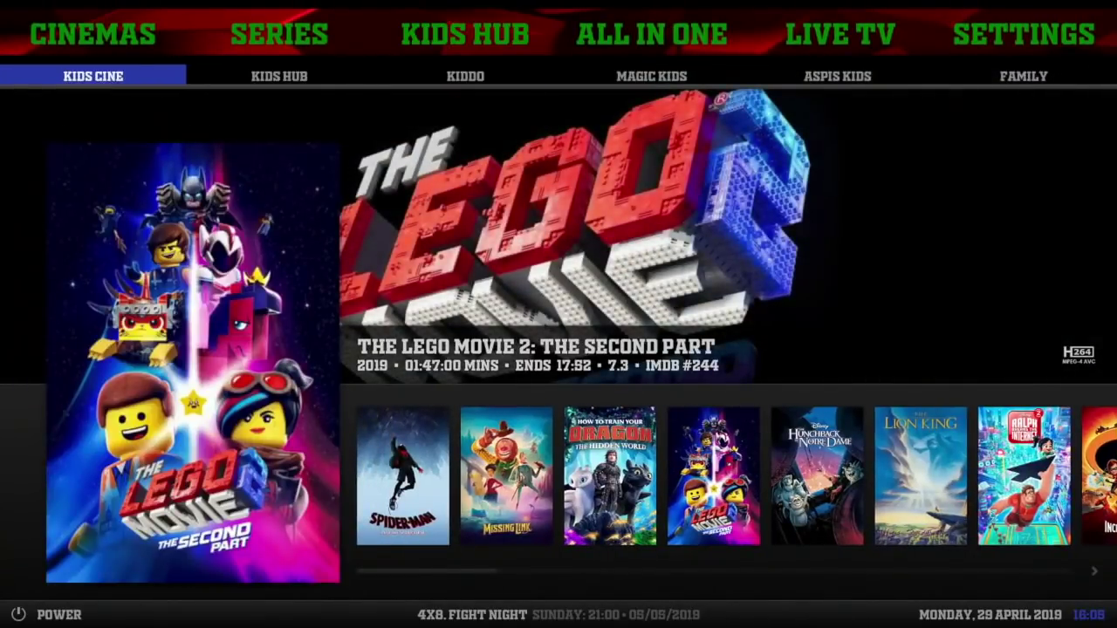
{"action": "key", "text": "Right"}
{"action": "key", "text": "Right"}
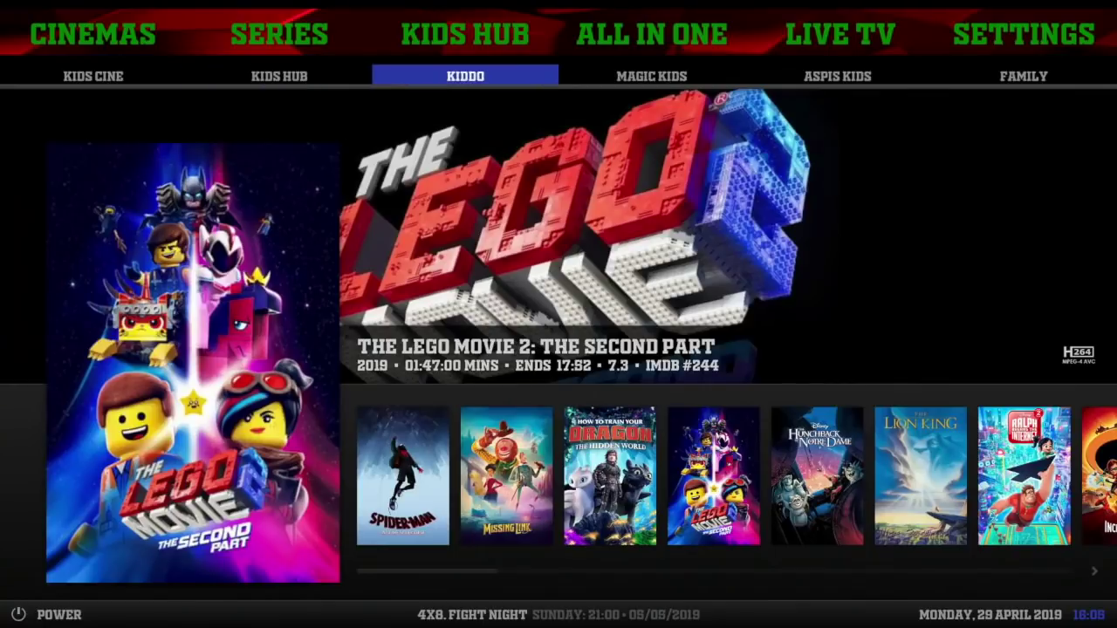
{"action": "key", "text": "Right"}
{"action": "key", "text": "Right"}
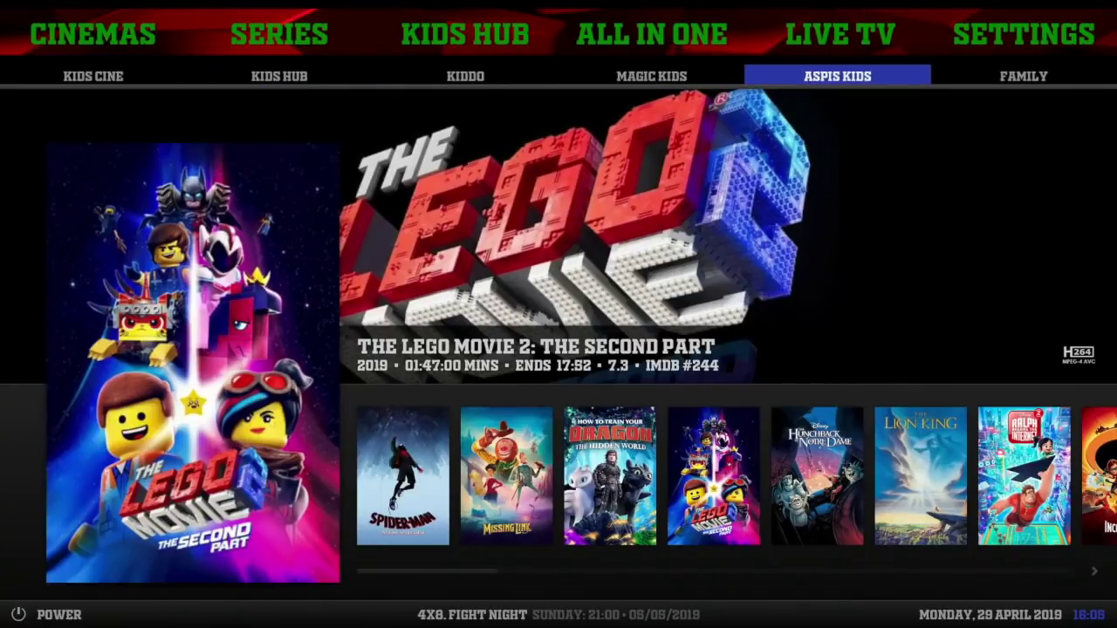
{"action": "key", "text": "Right"}
{"action": "key", "text": "Right"}
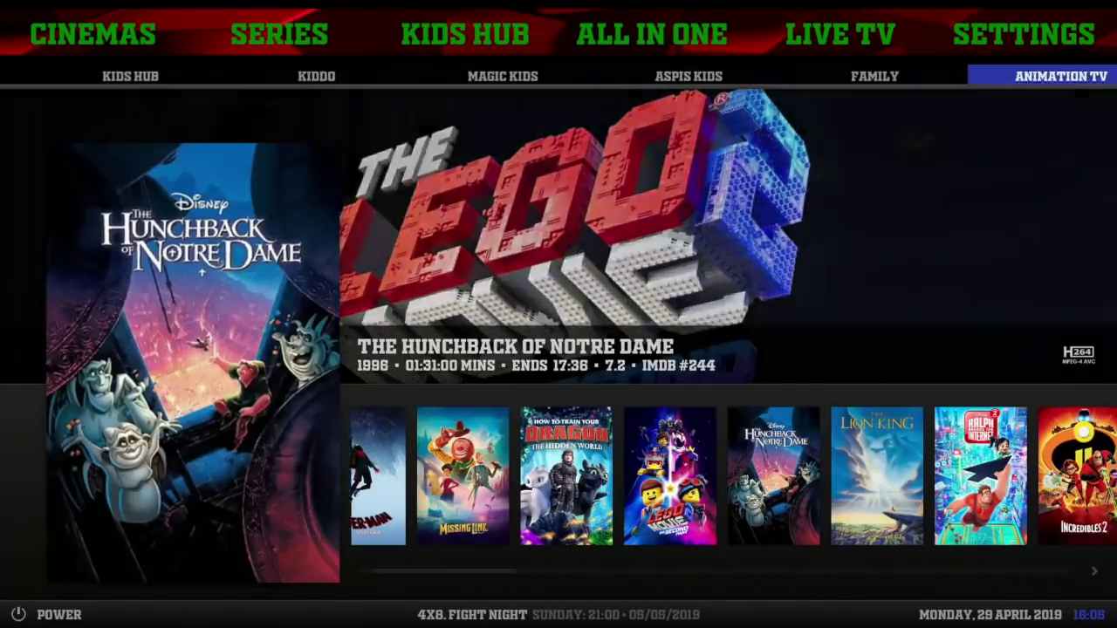
{"action": "key", "text": "Right"}
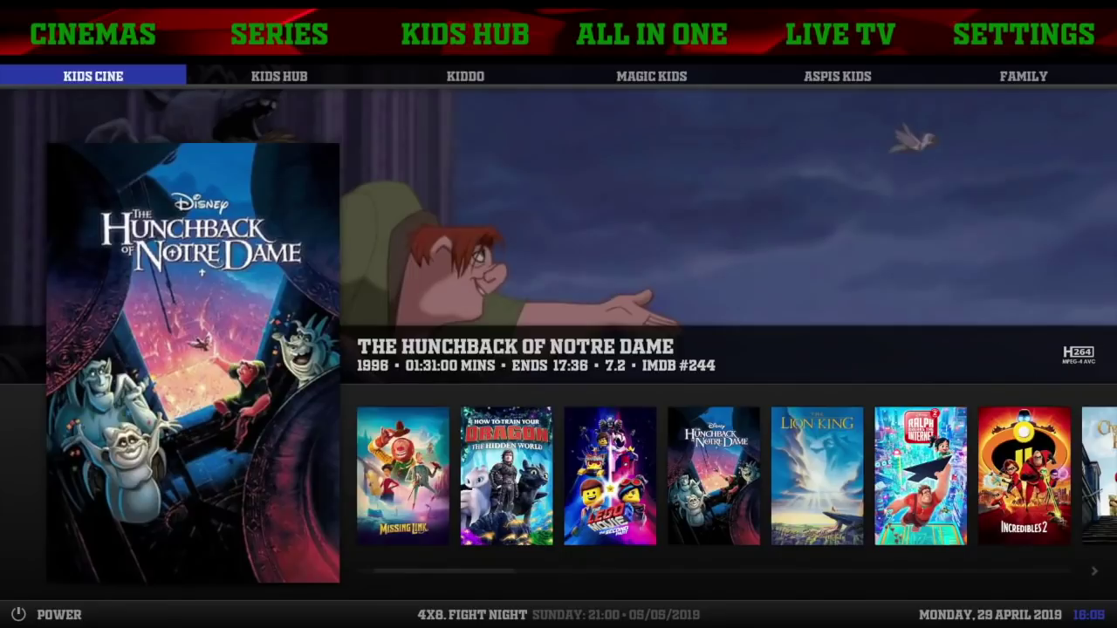
{"action": "key", "text": "Down"}
{"action": "key", "text": "Left"}
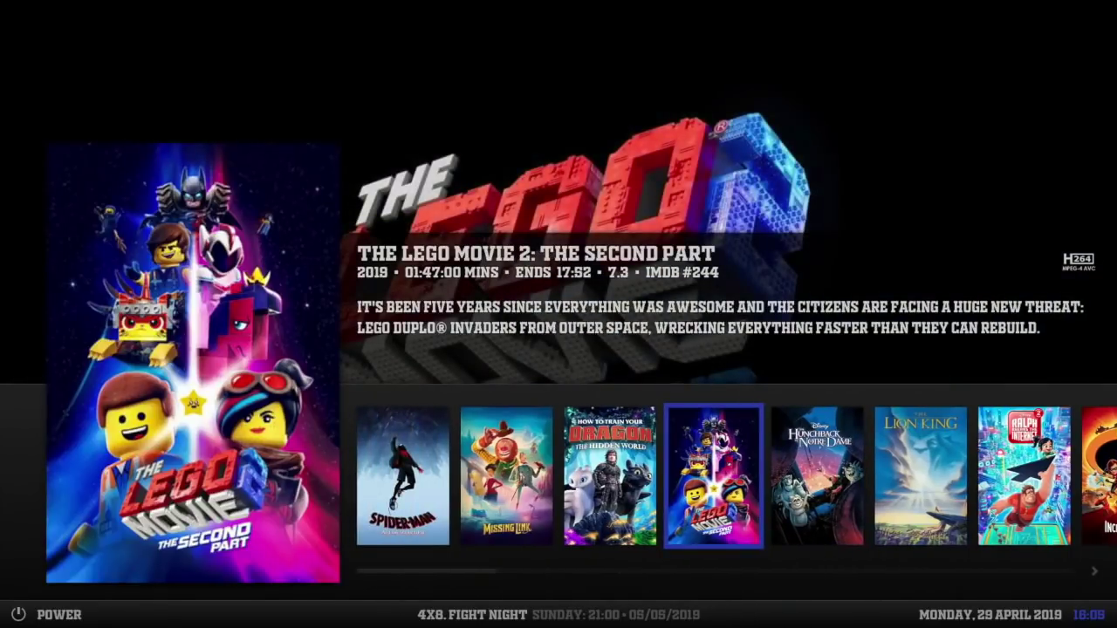
Search Overeasy streams for The Lego Movie 2, close the 23-link source list, and show the main menu
{"action": "key", "text": "Return"}
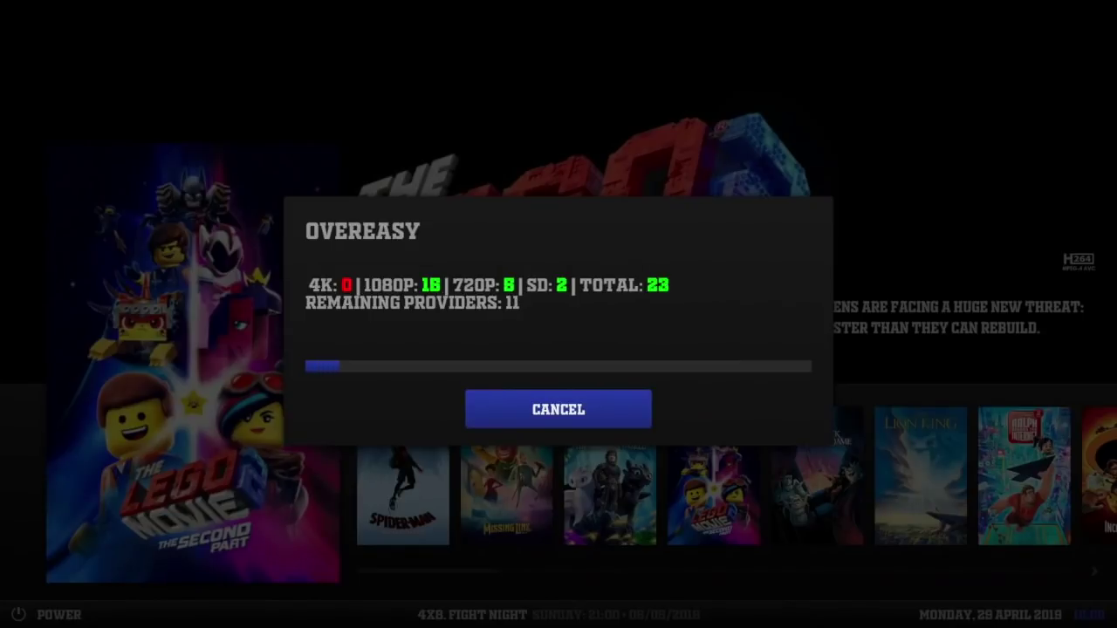
{"action": "key", "text": "Return"}
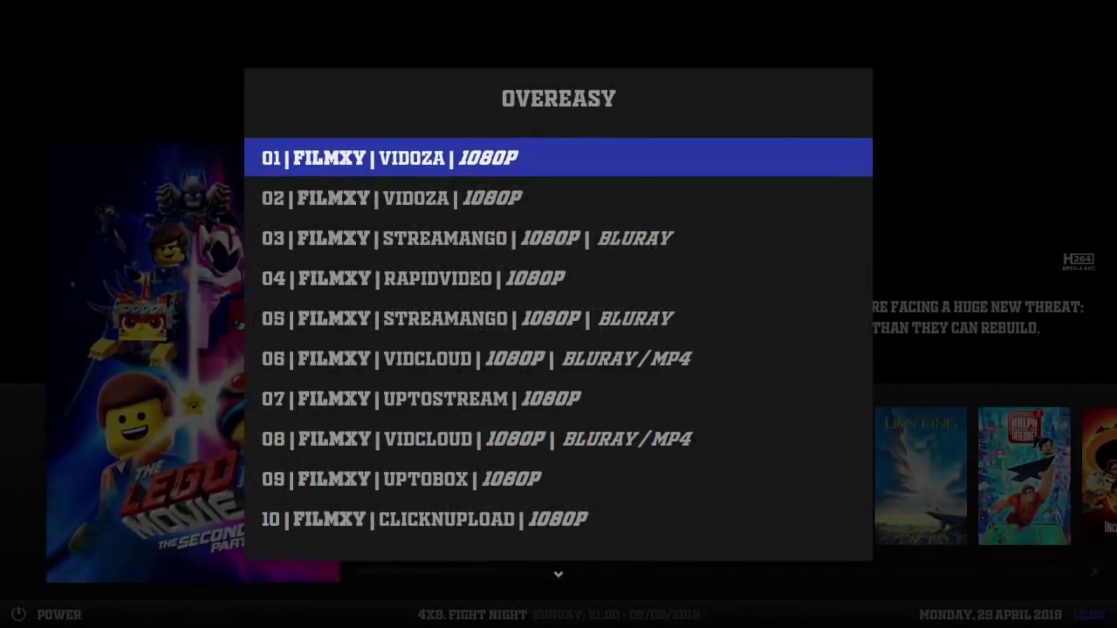
{"action": "key", "text": "Escape"}
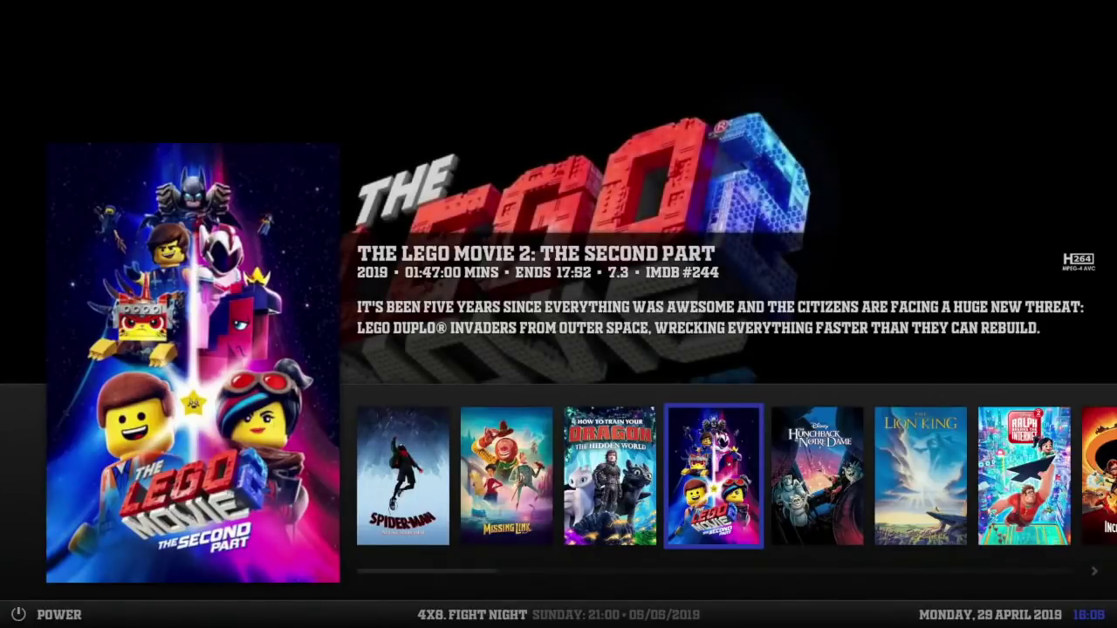
{"action": "key", "text": "Up"}
{"action": "key", "text": "Up"}
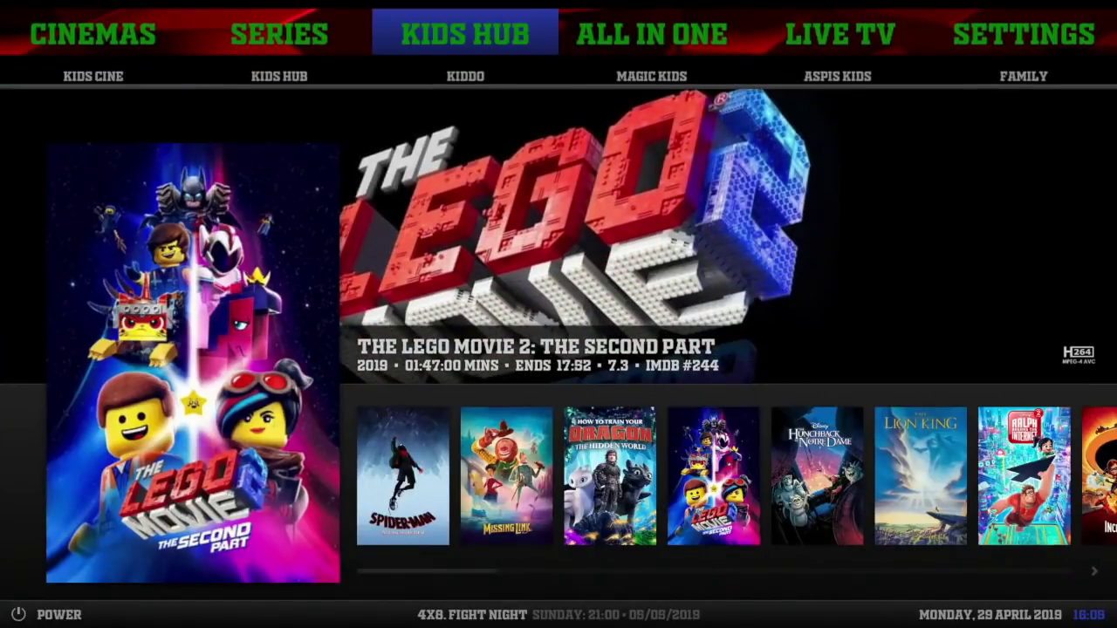
Launch Ghost IPTV from All in One to see its Search, 24/7 Show's, 4K Movies and Catchup TV menu
{"action": "key", "text": "Right"}
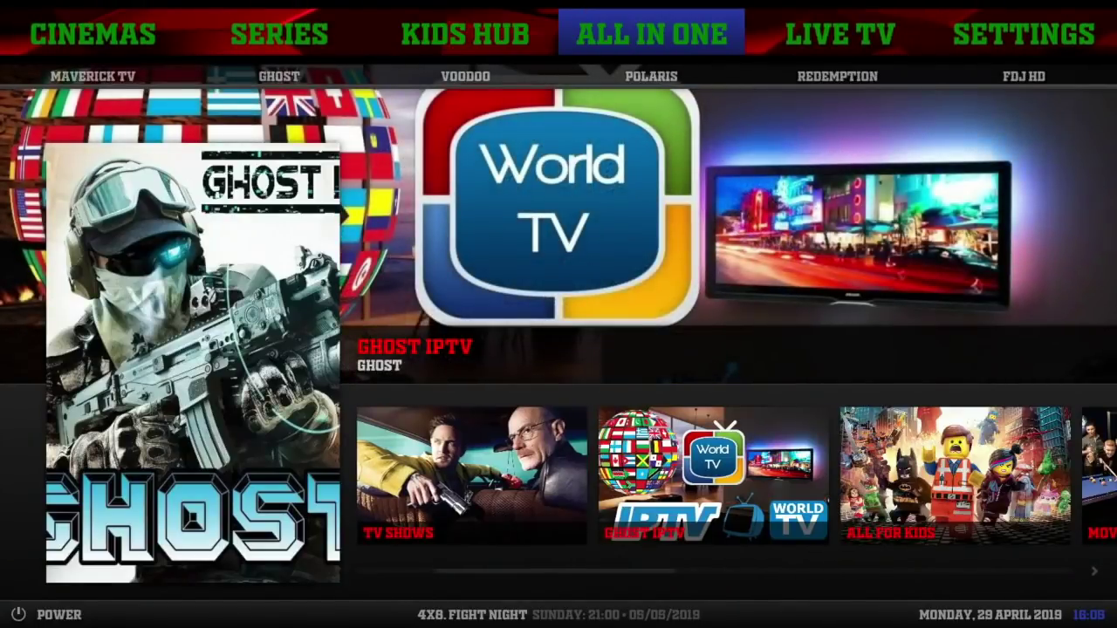
{"action": "key", "text": "Down"}
{"action": "key", "text": "Return"}
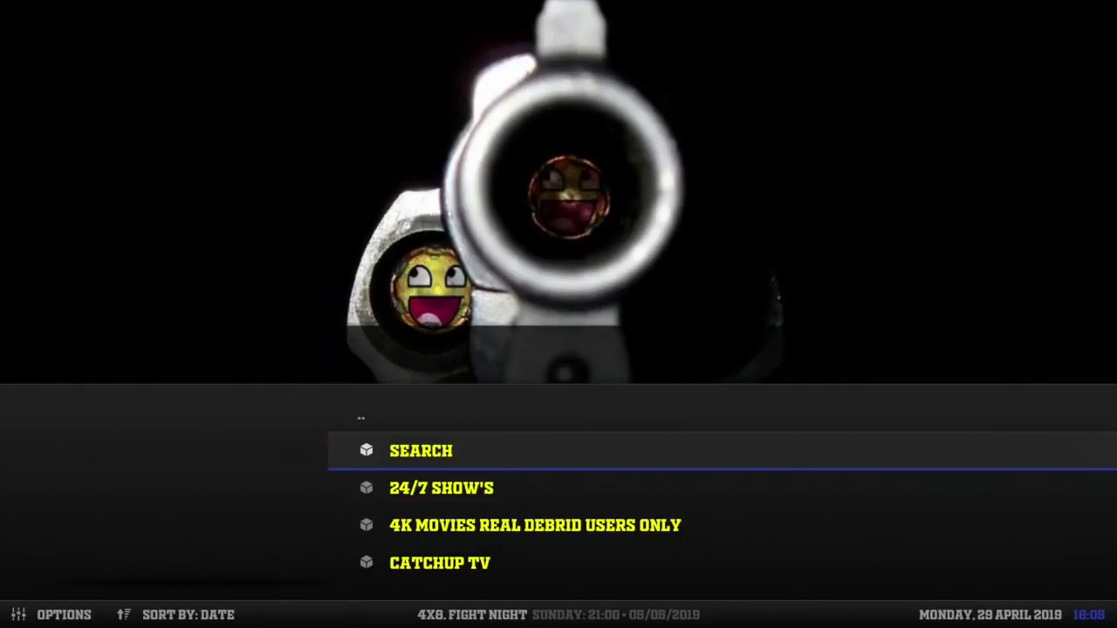
{"action": "key", "text": "Escape"}
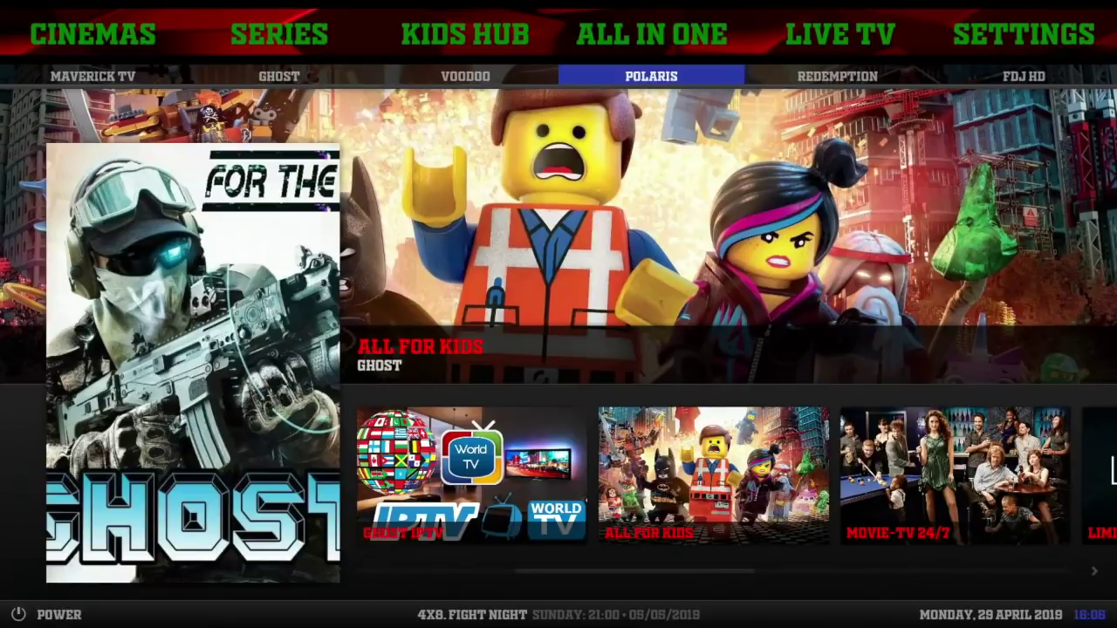
Scroll the All in One shortcuts from Maverick TV through Ghost, Voodoo, Polaris, The Magic Dragon to Limitless
{"action": "key", "text": "Left"}
{"action": "key", "text": "Left"}
{"action": "key", "text": "Left"}
{"action": "key", "text": "Right"}
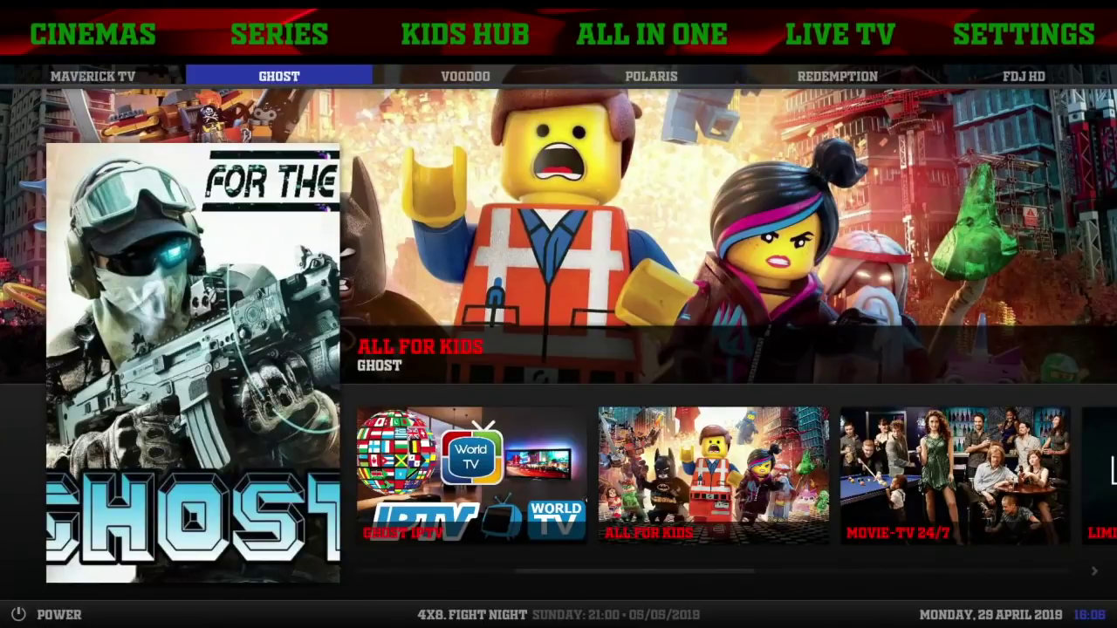
{"action": "key", "text": "Right"}
{"action": "key", "text": "Right"}
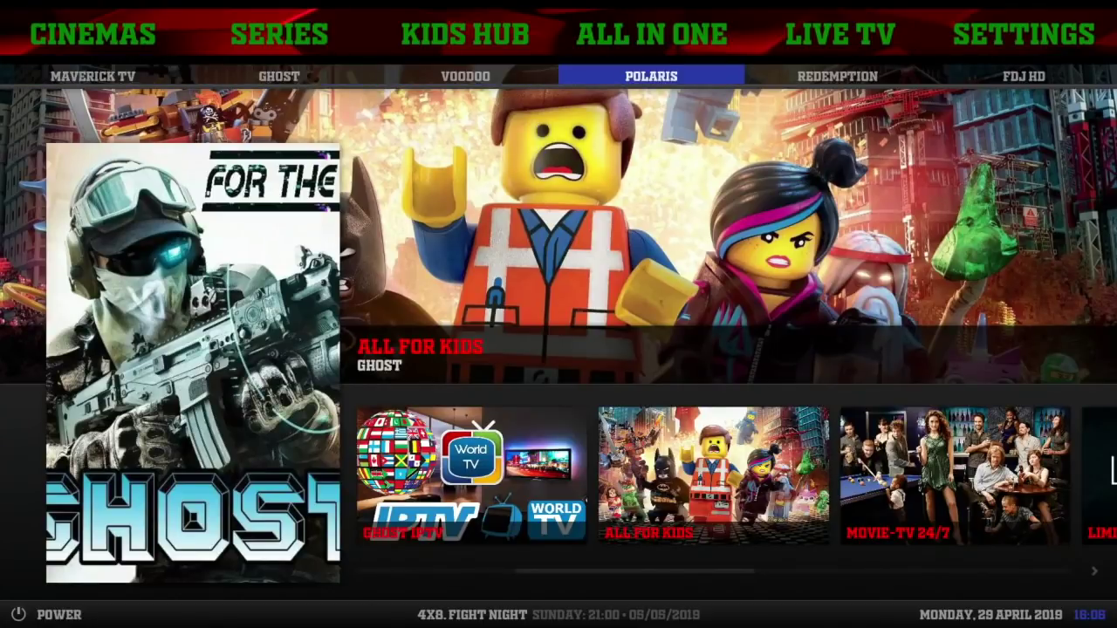
{"action": "key", "text": "Right"}
{"action": "key", "text": "Right"}
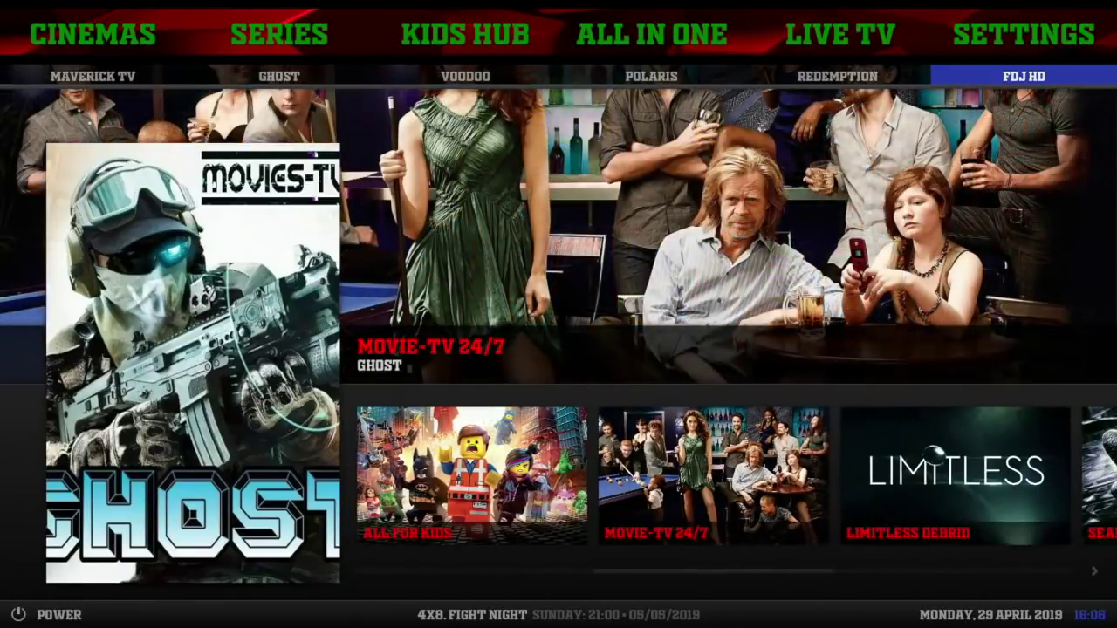
{"action": "key", "text": "Right"}
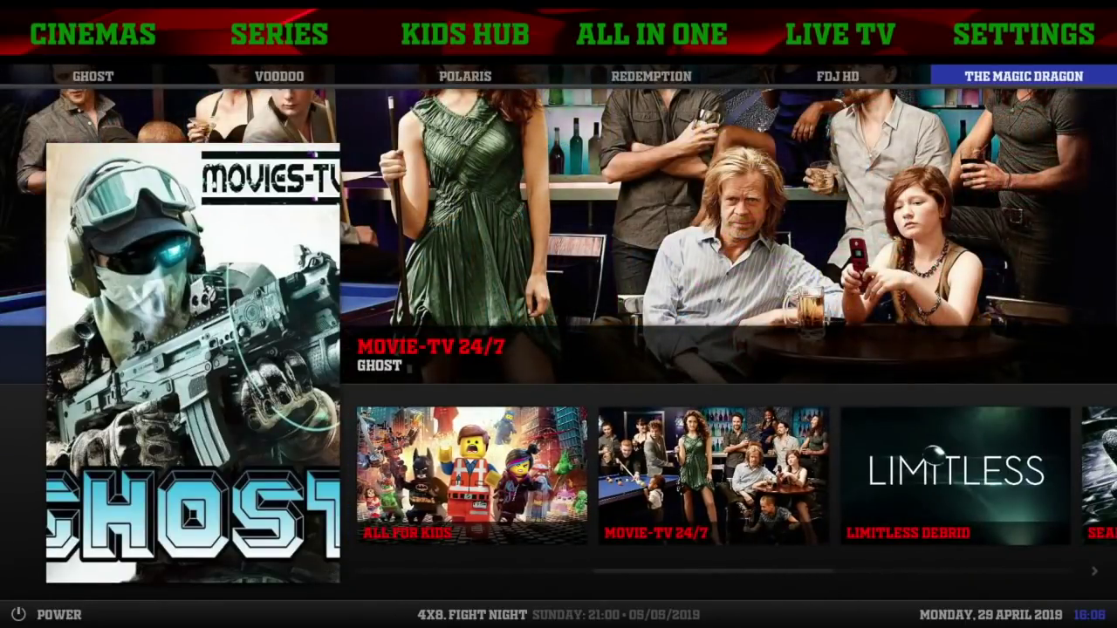
{"action": "key", "text": "Right"}
Continue past Loki, Aspis and Star-Tec to At the Flix, then switch to the Live TV section
{"action": "key", "text": "Right"}
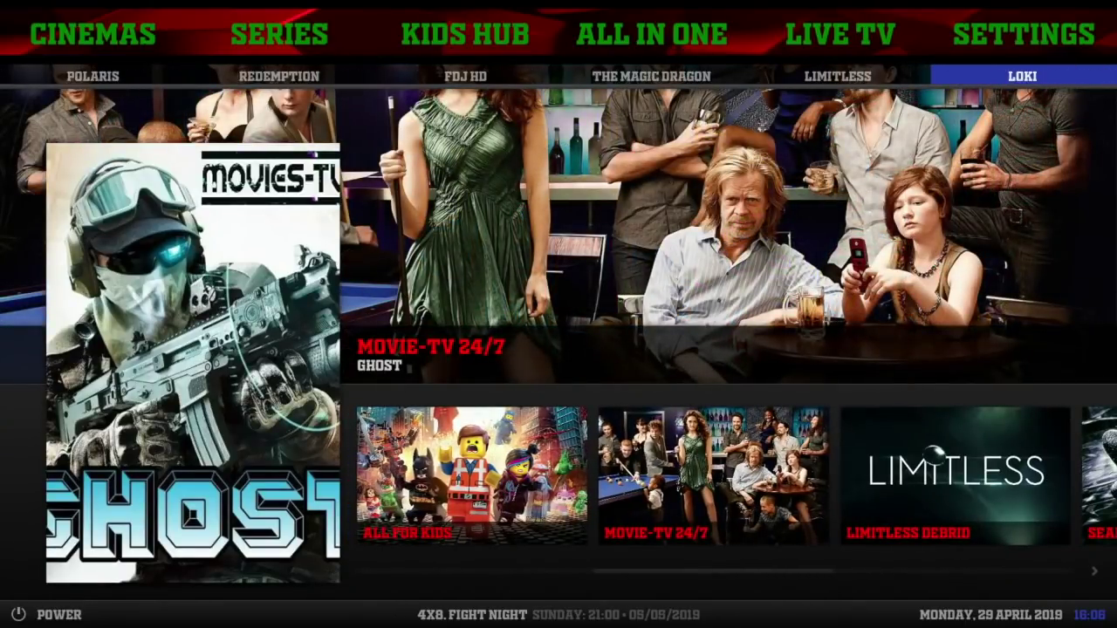
{"action": "key", "text": "Right"}
{"action": "key", "text": "Right"}
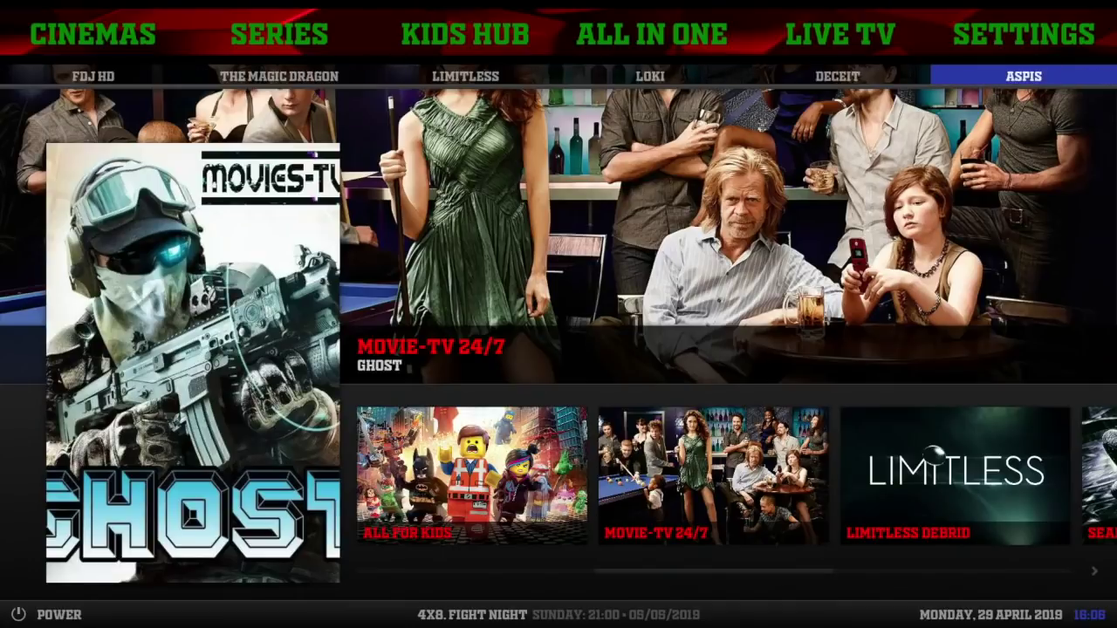
{"action": "key", "text": "Right"}
{"action": "key", "text": "Right"}
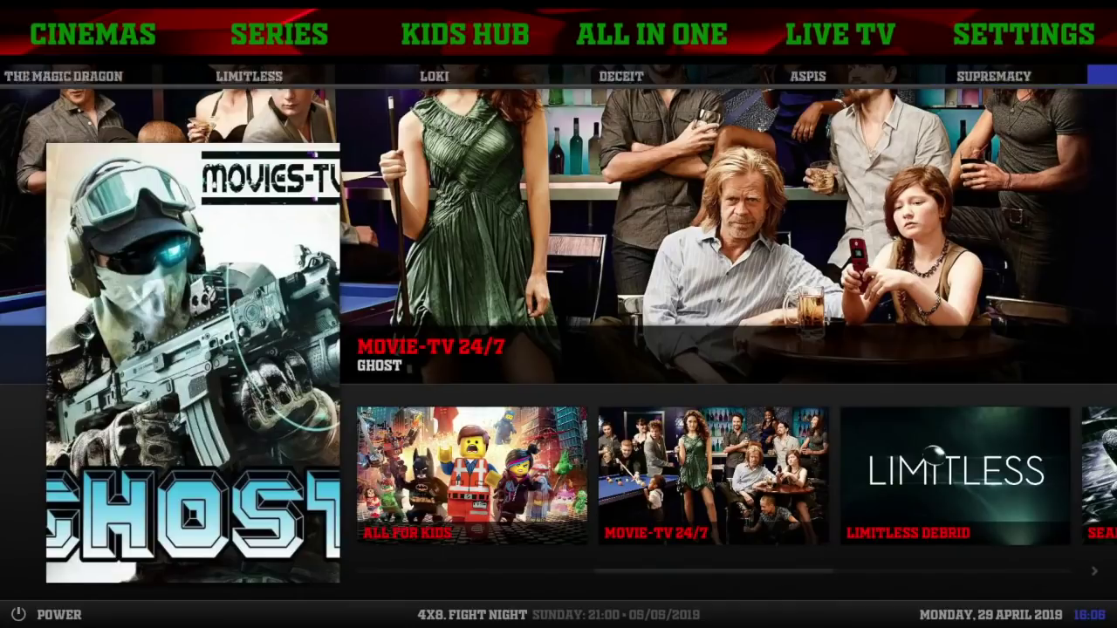
{"action": "key", "text": "Right"}
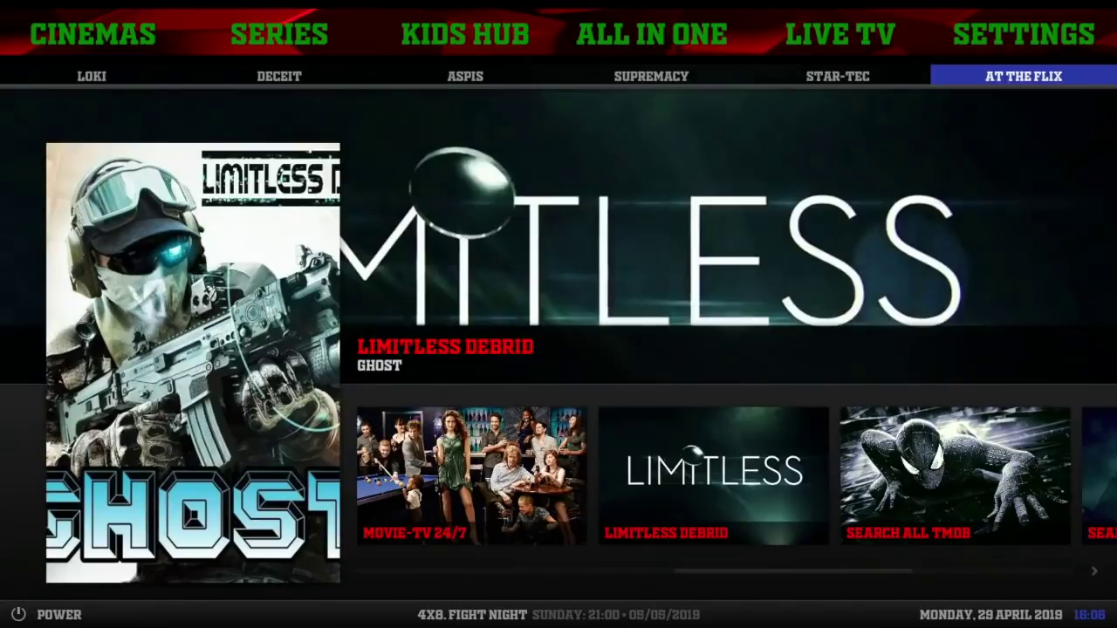
{"action": "key", "text": "Right"}
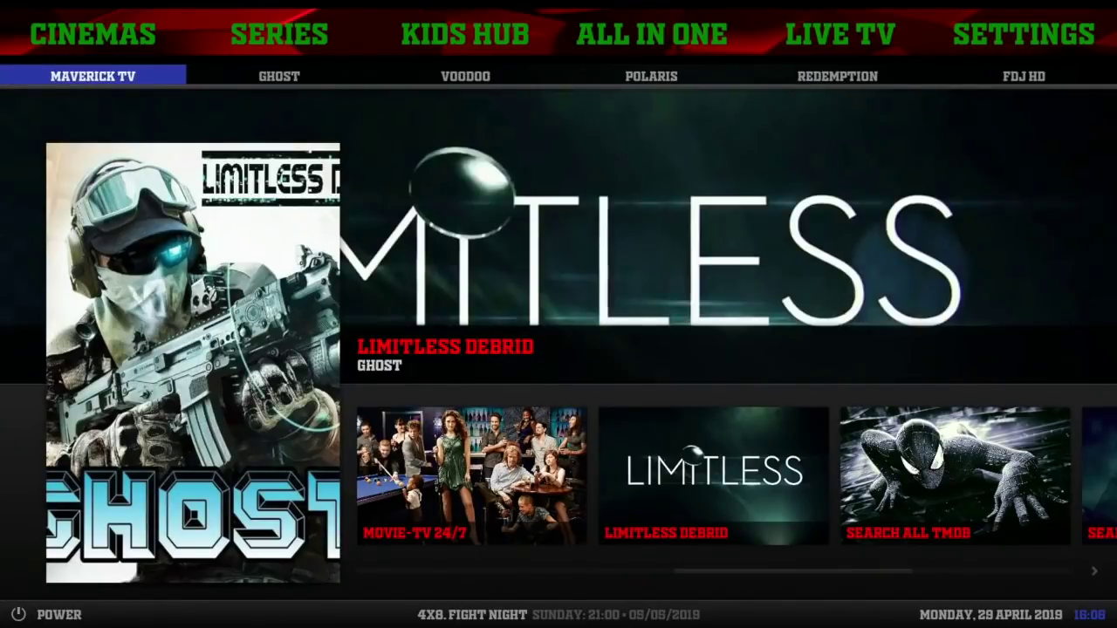
{"action": "key", "text": "Up"}
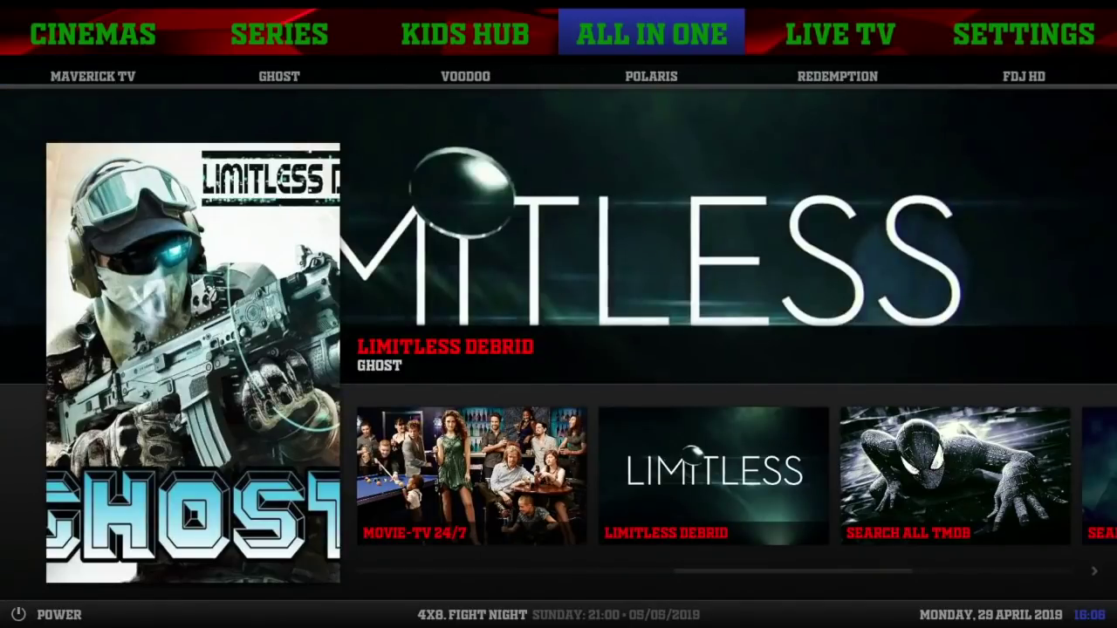
{"action": "key", "text": "Right"}
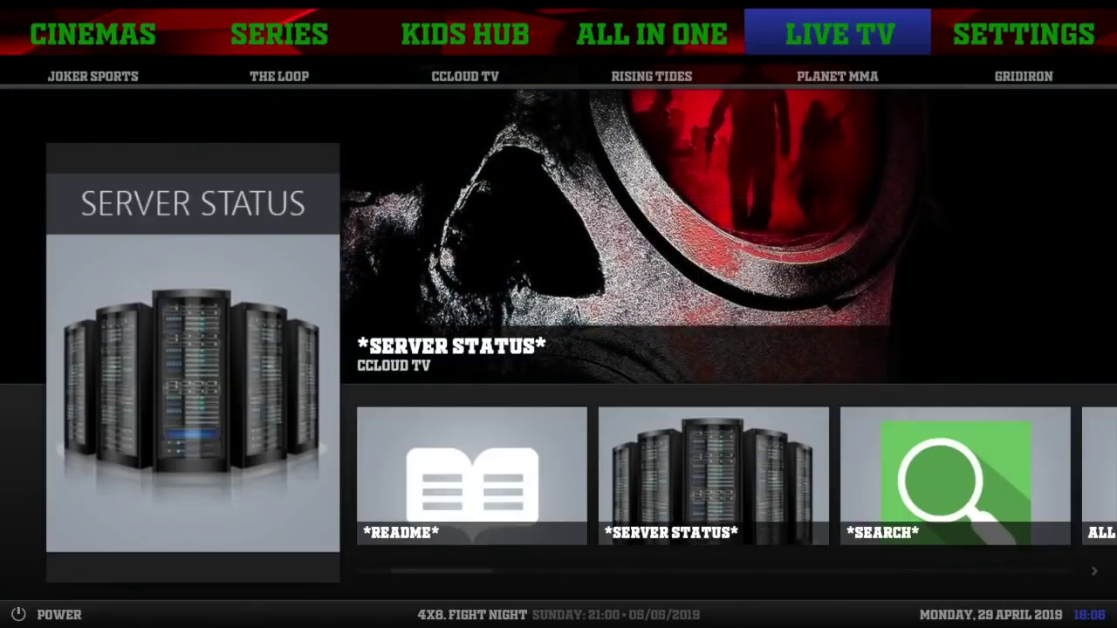
Browse the Live TV shortcuts, passing The Loop, CCloud TV and Rising Tides
{"action": "key", "text": "Down"}
{"action": "key", "text": "Left"}
{"action": "key", "text": "Left"}
{"action": "key", "text": "Left"}
{"action": "key", "text": "Left"}
{"action": "key", "text": "Right"}
{"action": "key", "text": "Right"}
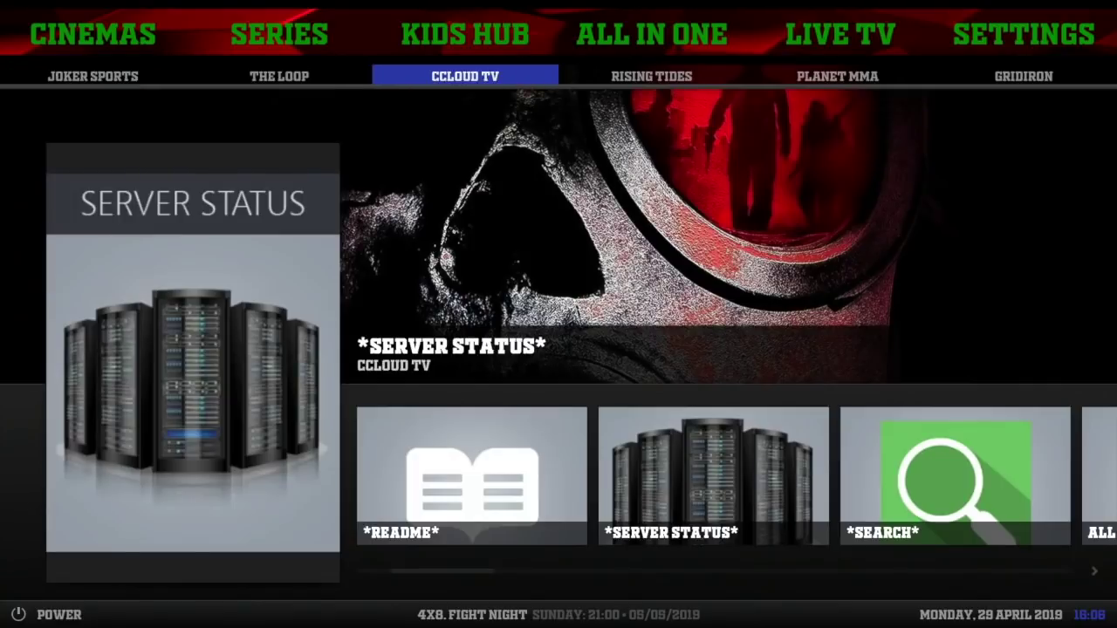
{"action": "key", "text": "Right"}
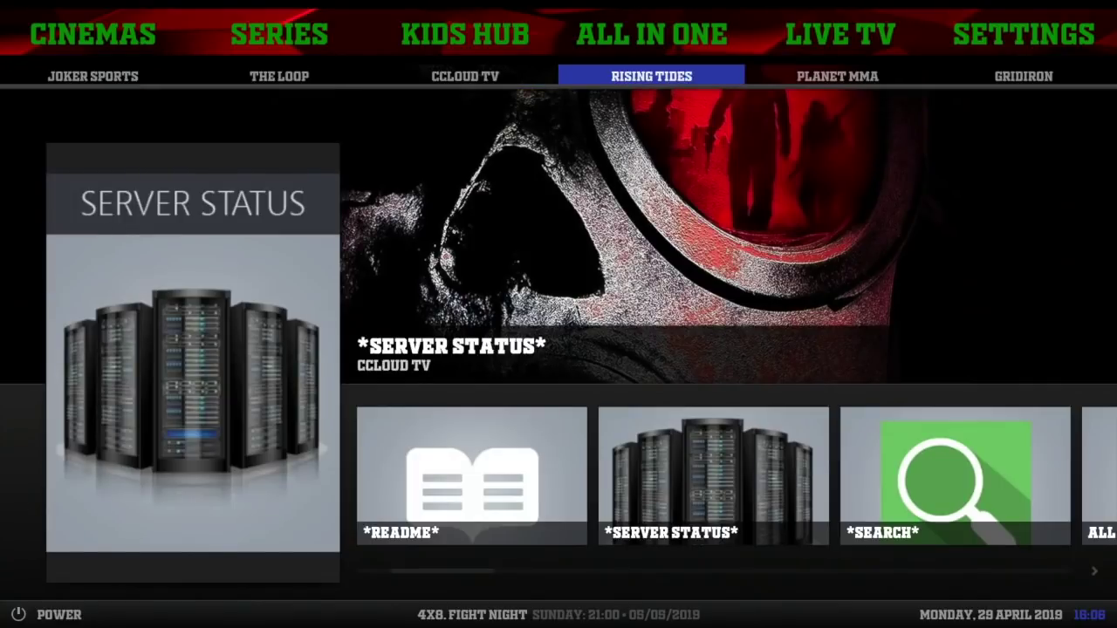
{"action": "key", "text": "Right"}
Look through the remaining Live TV shortcuts, then switch the home screen to the Settings section
{"action": "key", "text": "Right"}
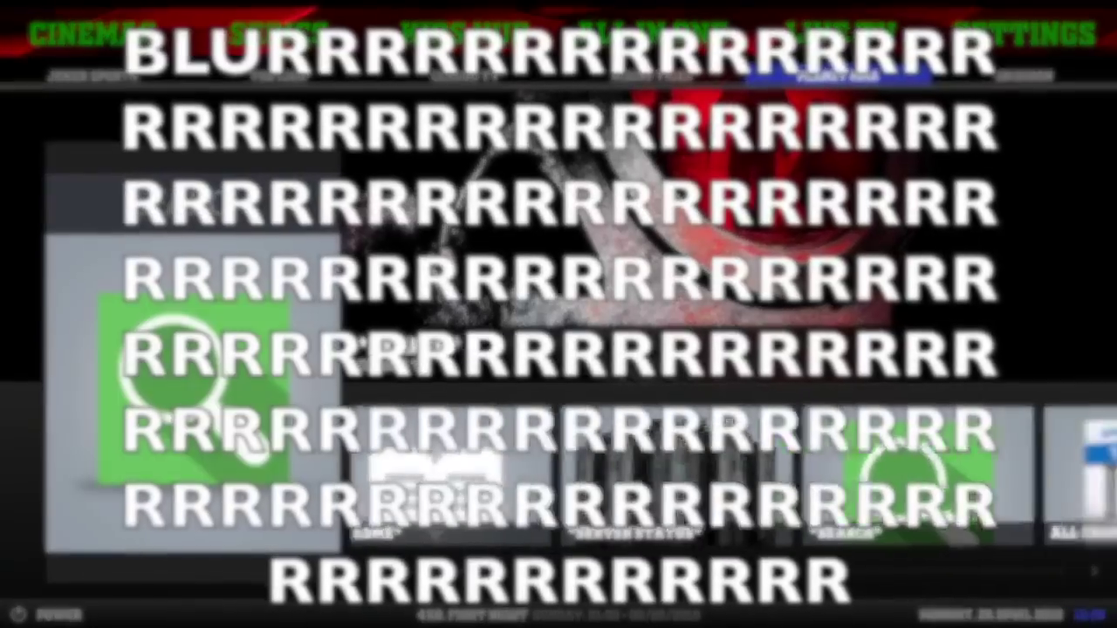
{"action": "key", "text": "Right"}
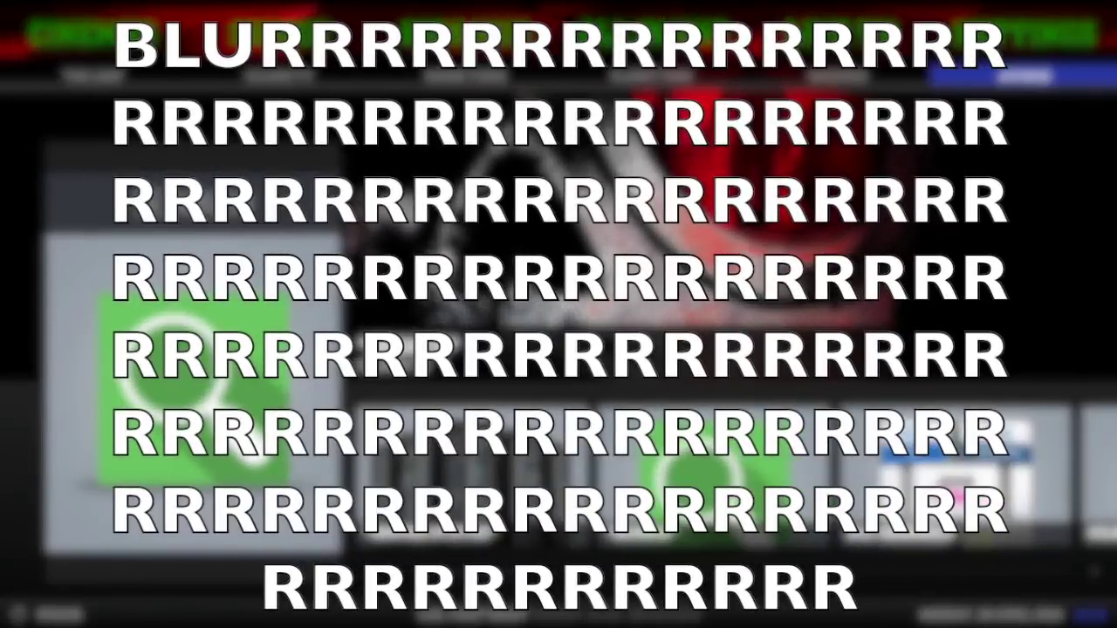
{"action": "key", "text": "Right"}
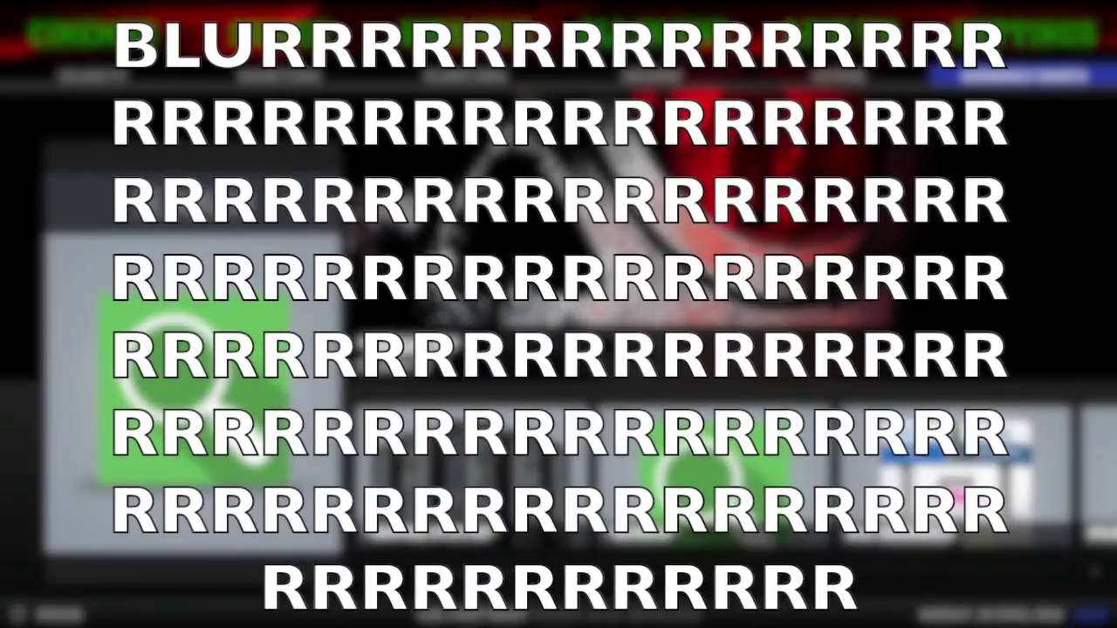
{"action": "key", "text": "Right"}
{"action": "key", "text": "Right"}
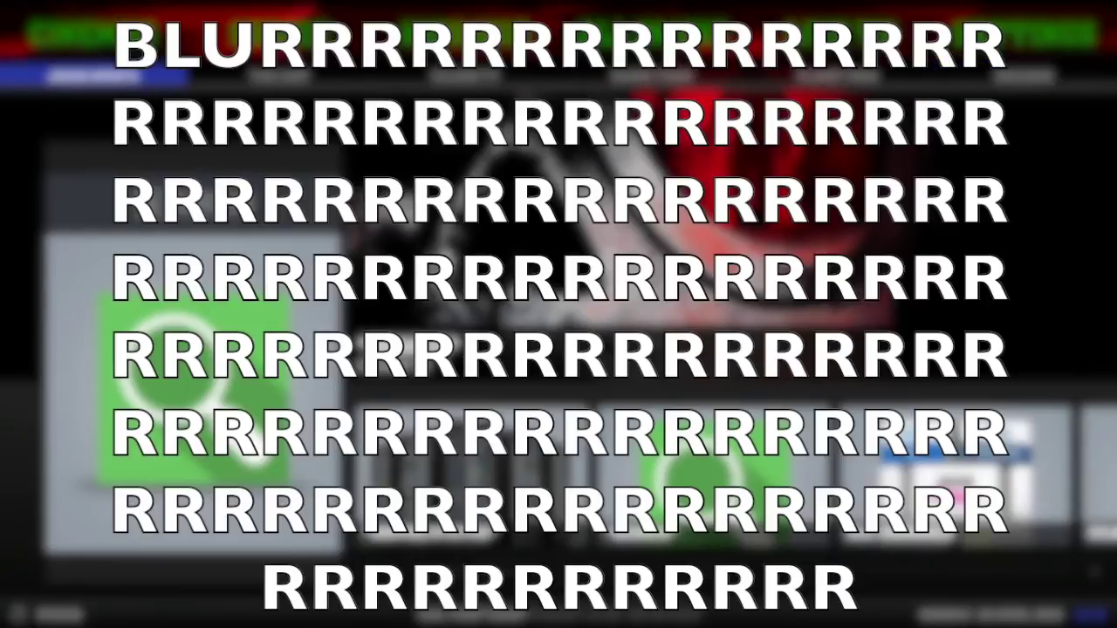
{"action": "key", "text": "Up"}
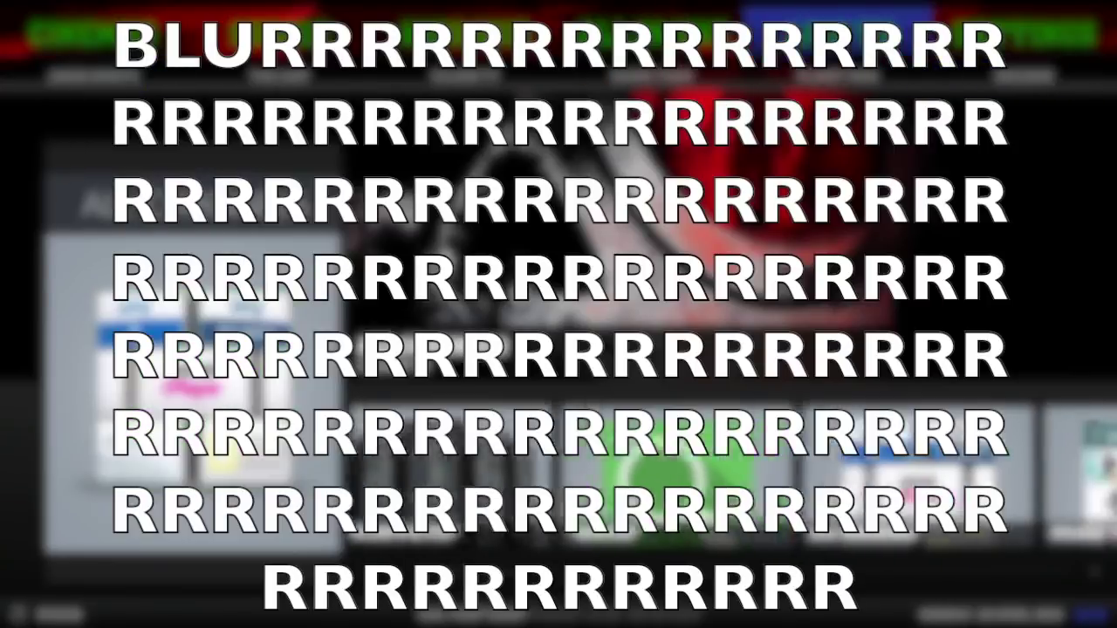
{"action": "key", "text": "Right"}
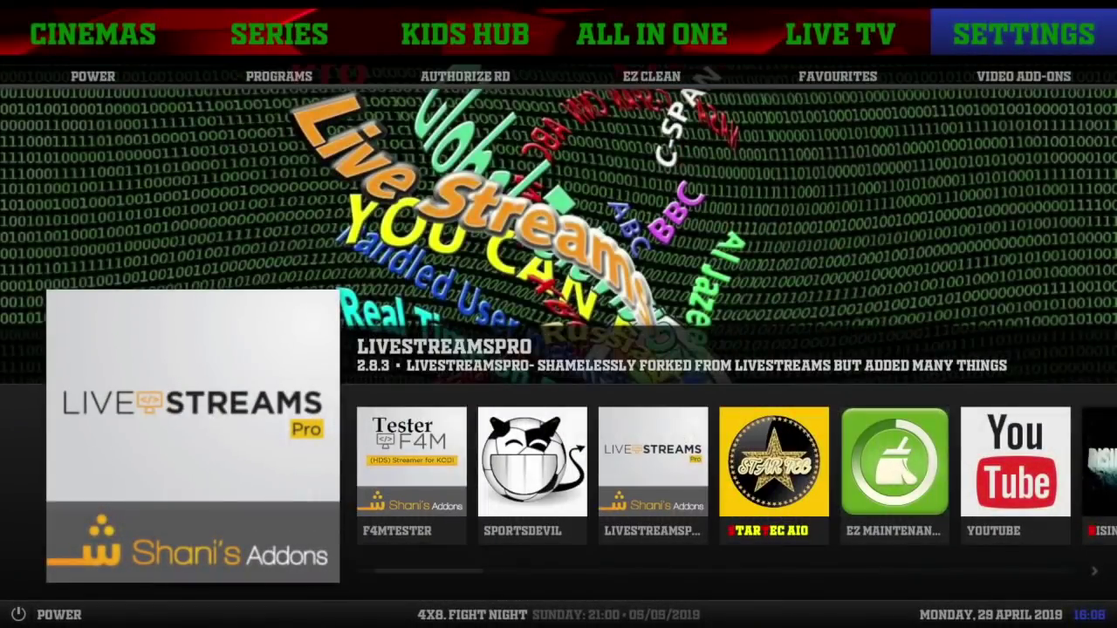